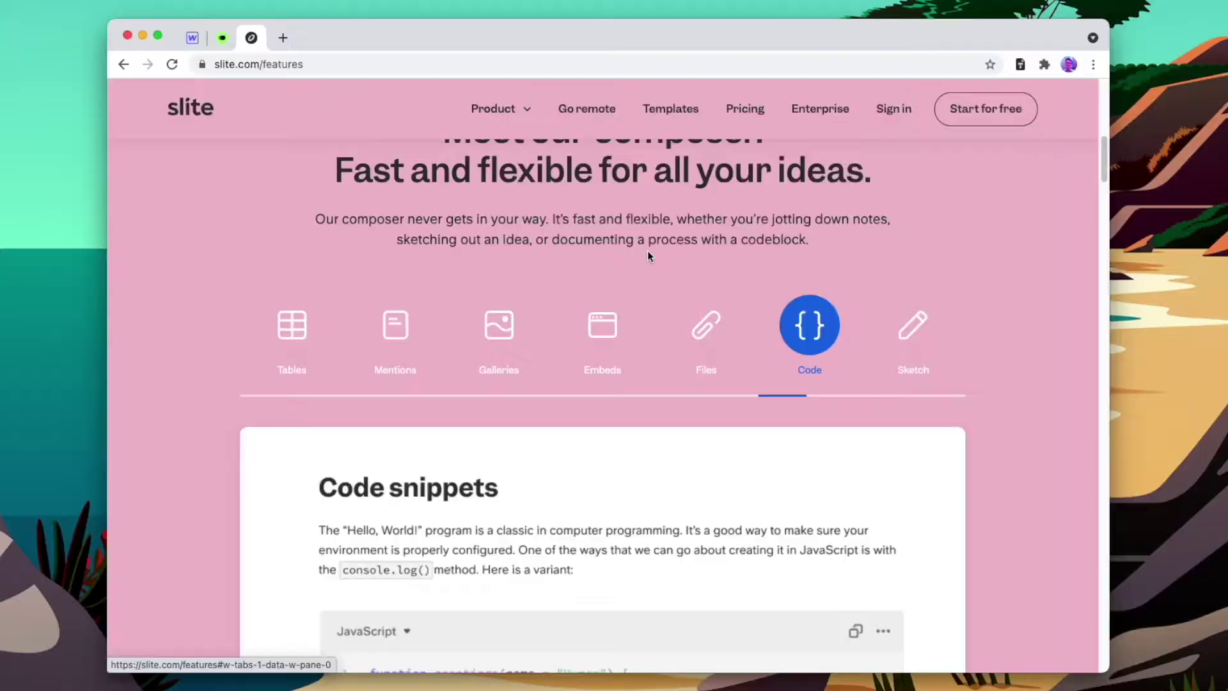
# - Preview the page and test the Exchange easily and Fully encrypted tabs
pyautogui.scroll(-2, 648, 253)
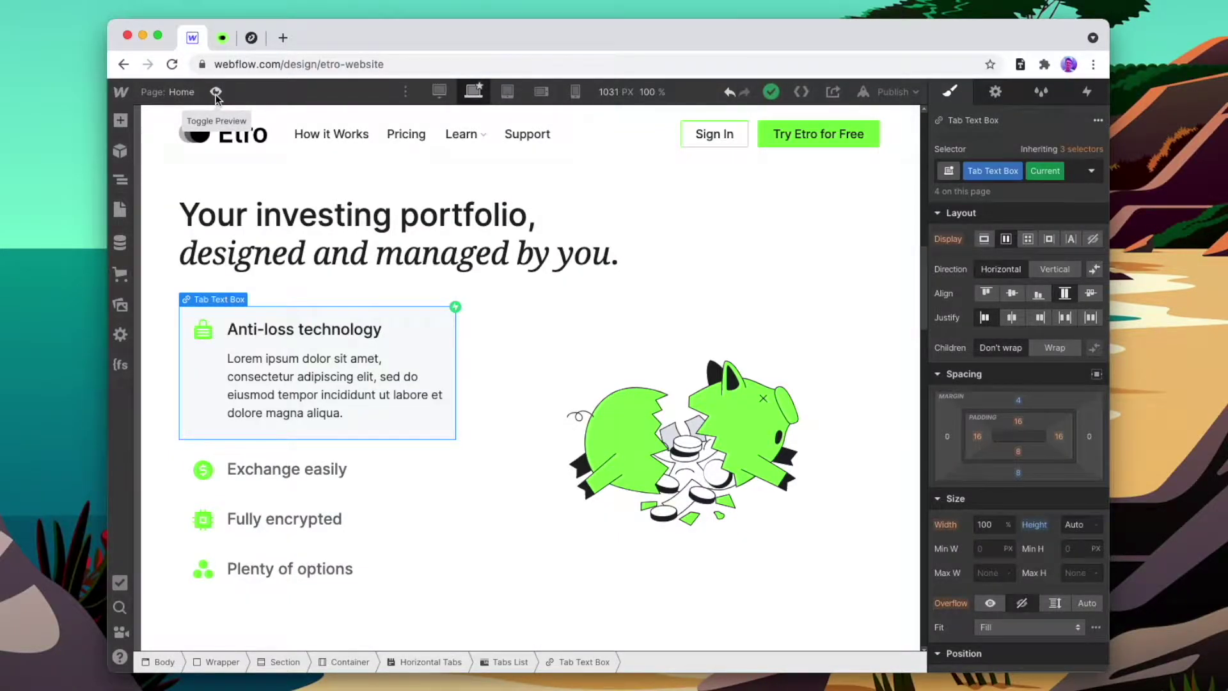
pyautogui.click(216, 93)
pyautogui.click(384, 474)
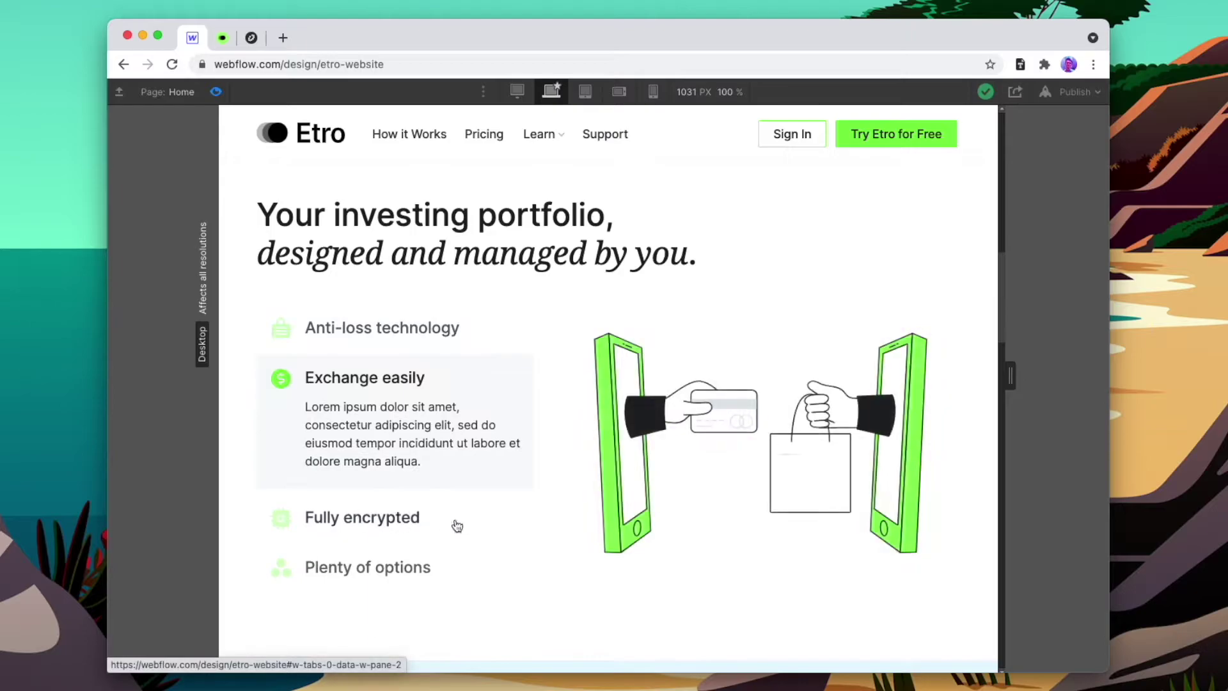
pyautogui.click(422, 532)
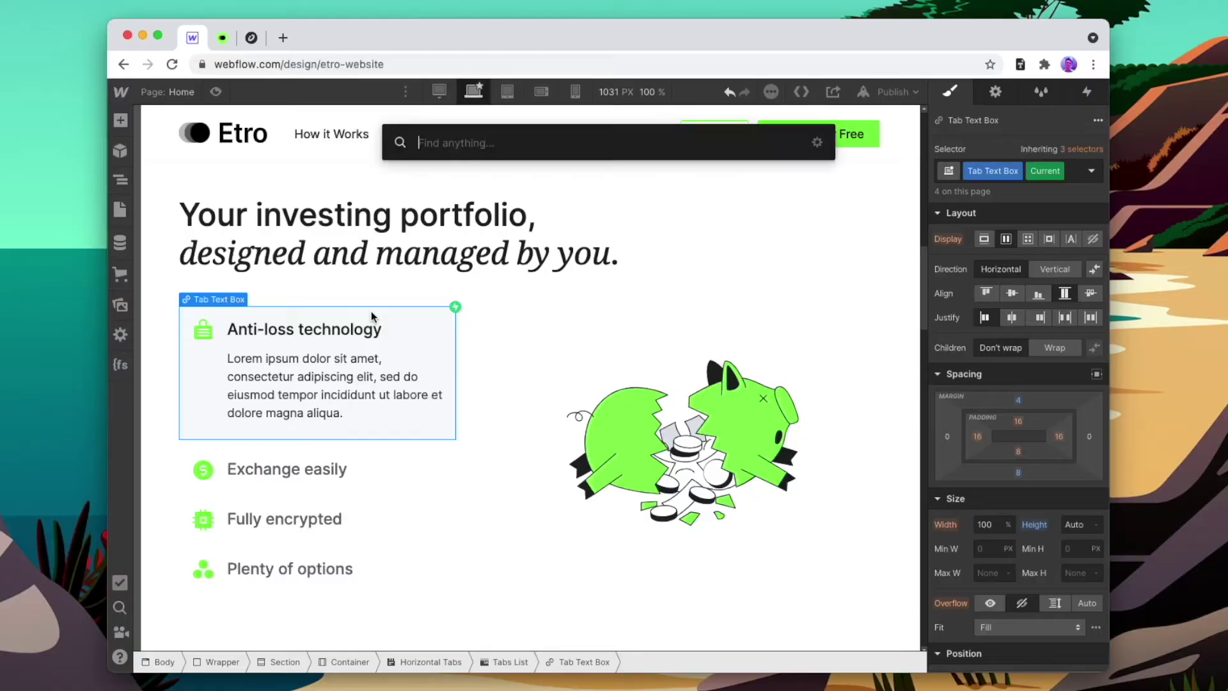
# - Add a Div Block to the tab card, absolutely positioned with the top preset
pyautogui.write('div')
pyautogui.press('Return')
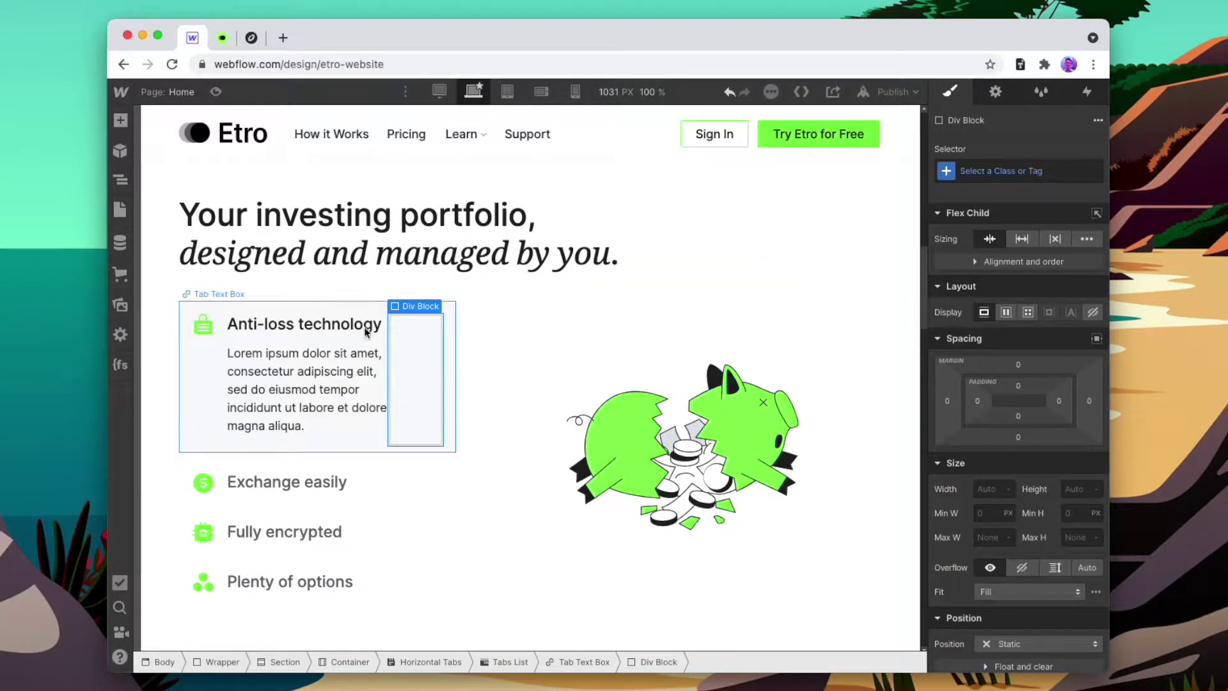
pyautogui.scroll(-5, 1022, 394)
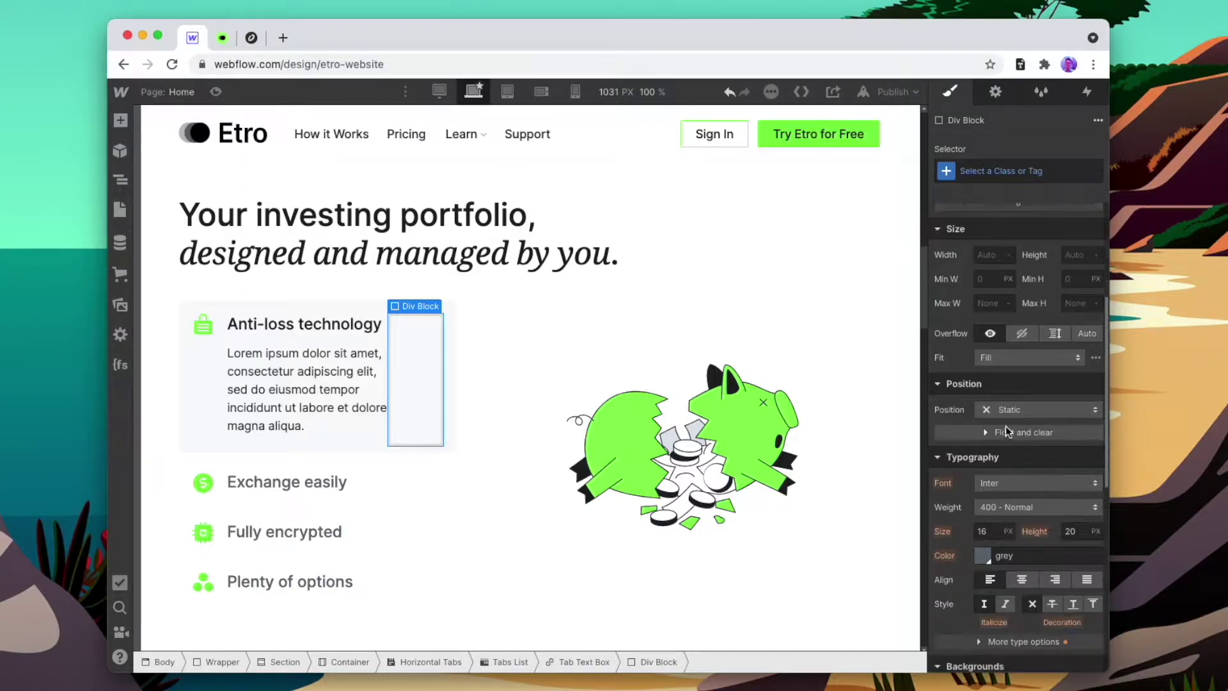
pyautogui.click(1023, 410)
pyautogui.click(1026, 446)
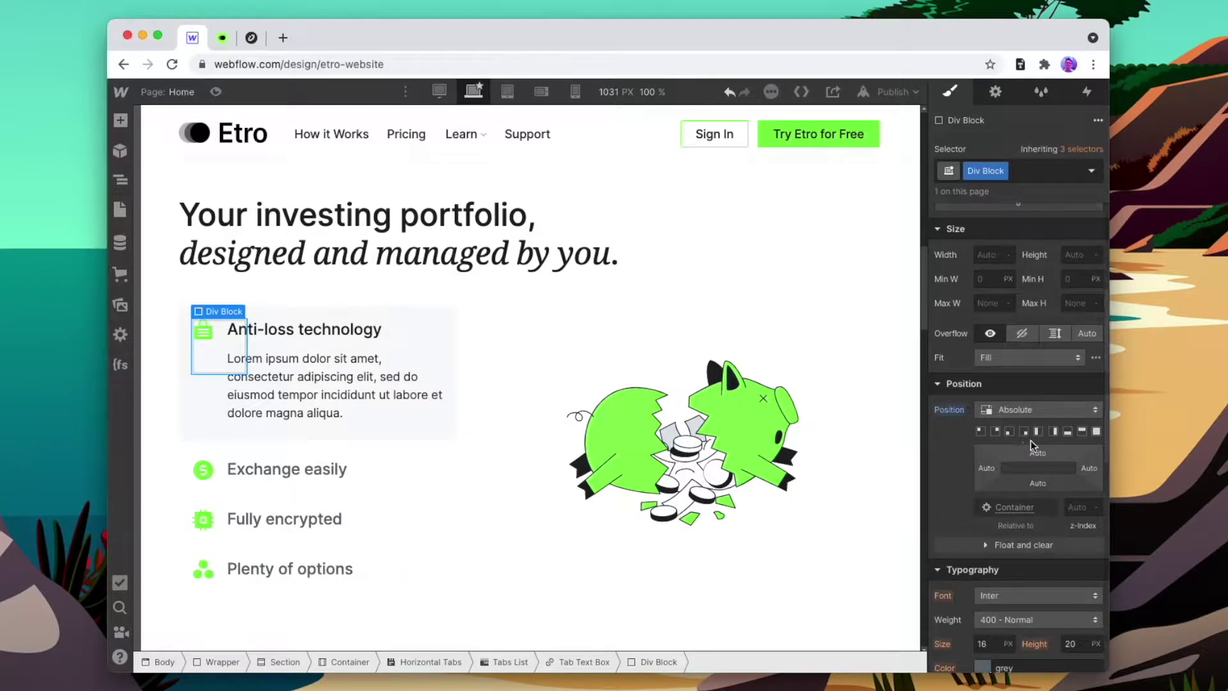
pyautogui.click(1082, 432)
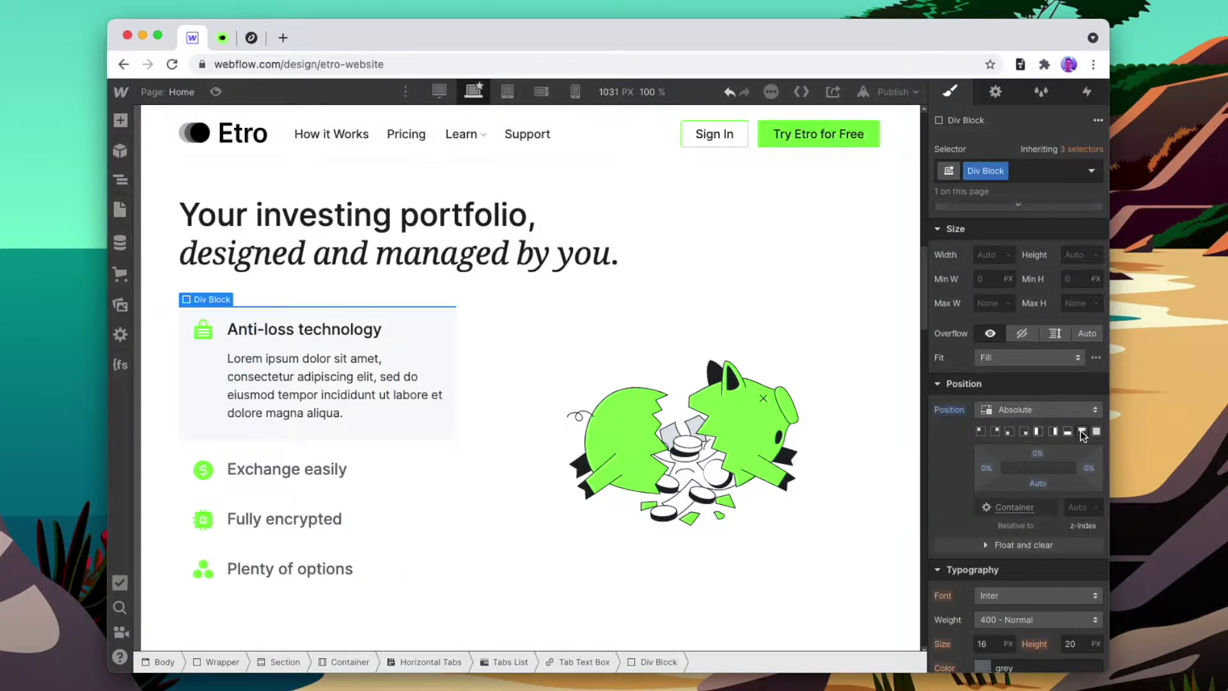
# - Give the block a height of 3 px and a width of 100%
pyautogui.scroll(4, 1075, 461)
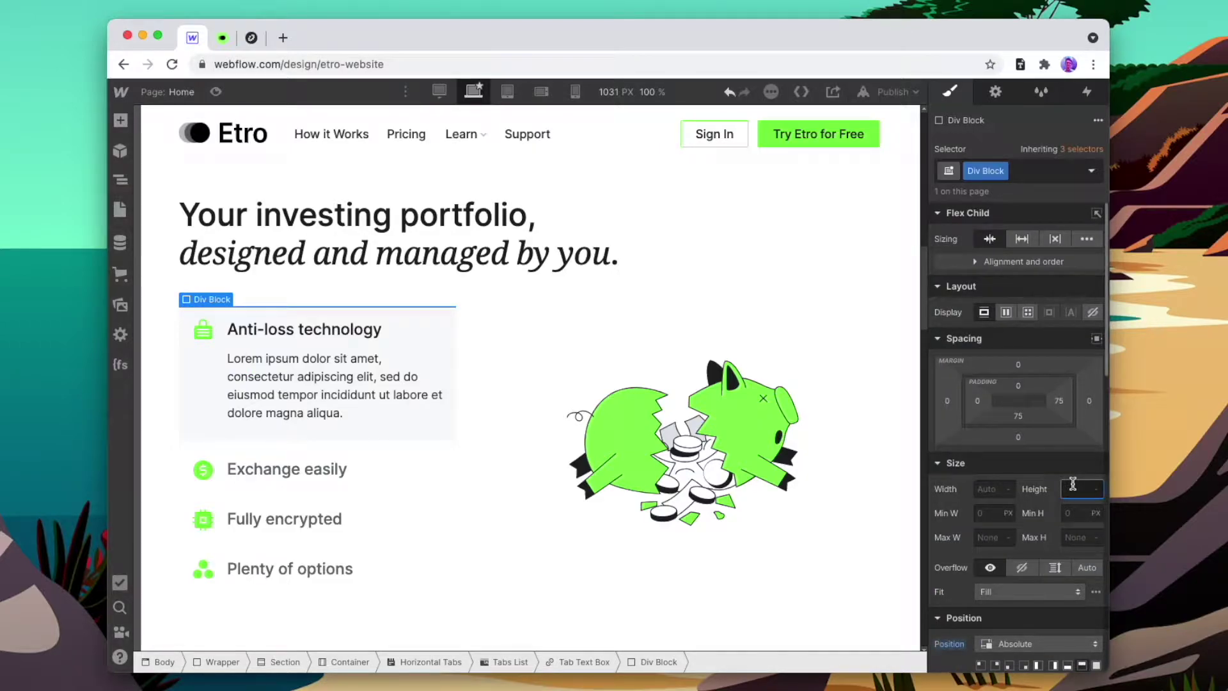
pyautogui.write('3')
pyautogui.click(989, 490)
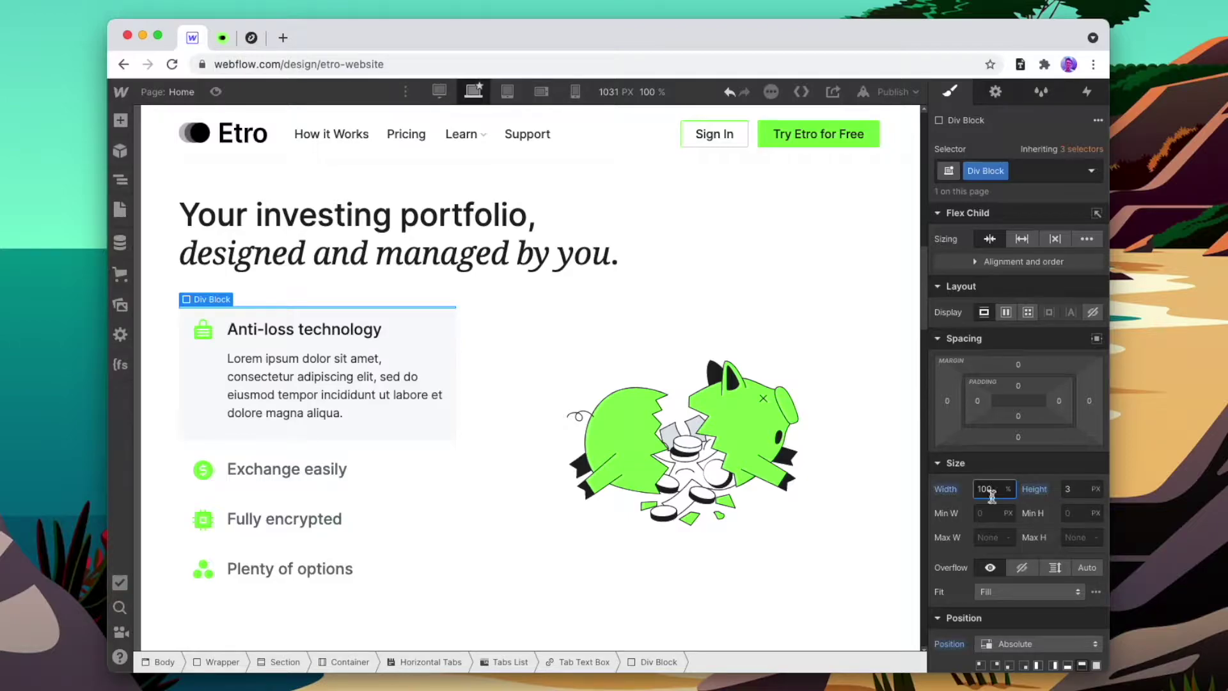
pyautogui.doubleClick(974, 171)
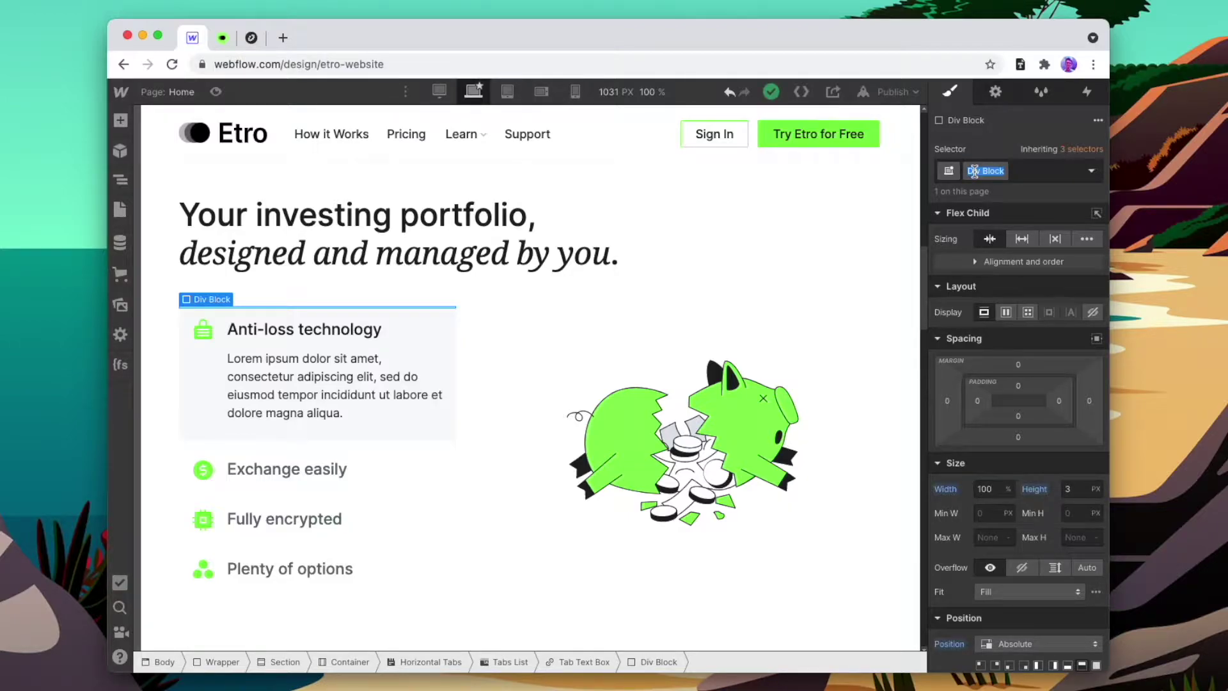
# - Name the block's class Tab Timer Bar and give it a lime #7af545 background
pyautogui.write('Tab Timer')
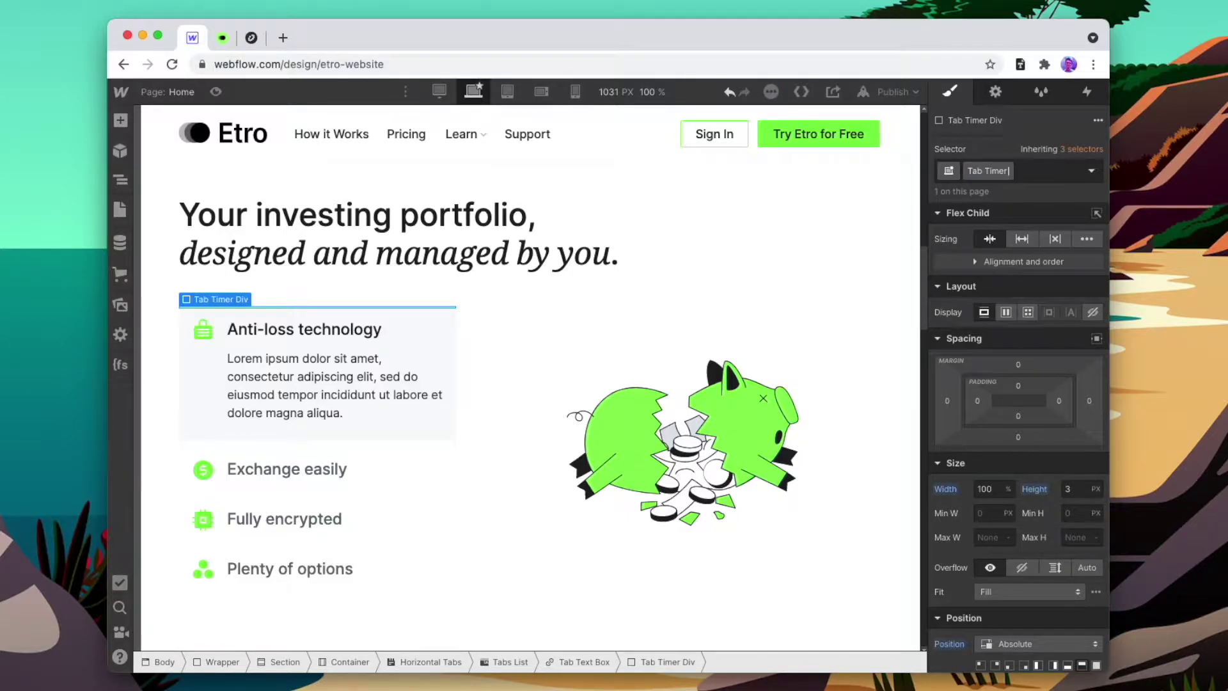
pyautogui.write(' Divr')
pyautogui.press('Return')
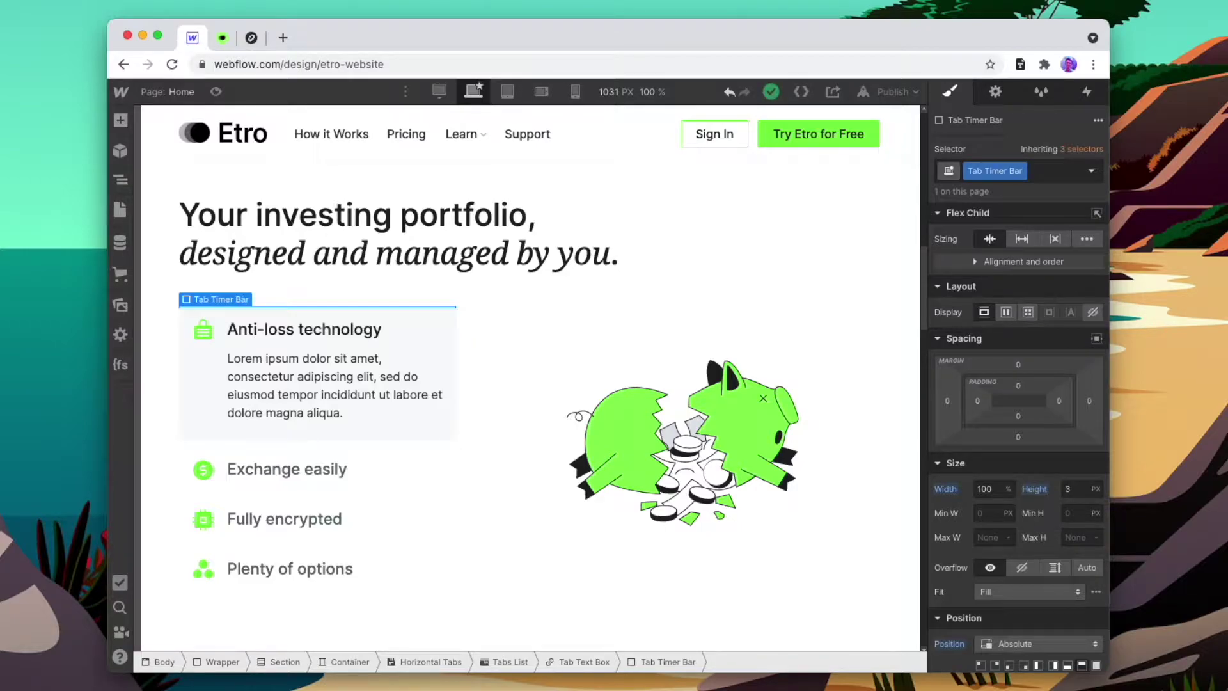
pyautogui.scroll(-6, 934, 320)
pyautogui.scroll(-3, 989, 474)
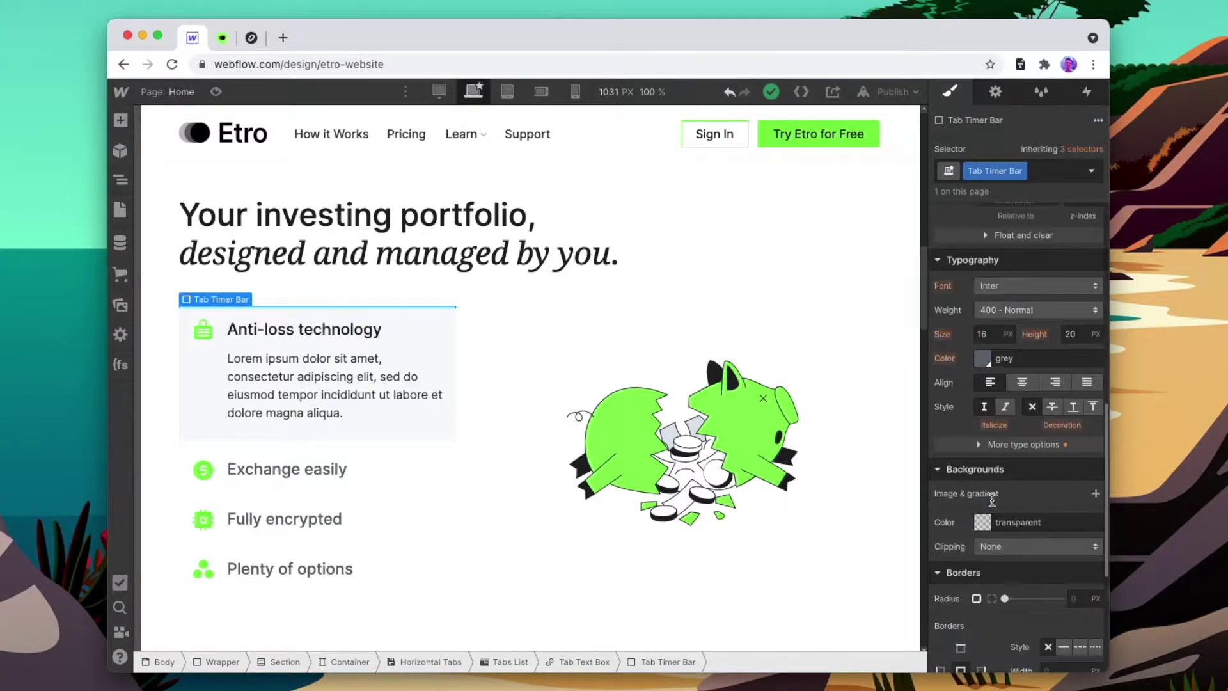
pyautogui.click(979, 530)
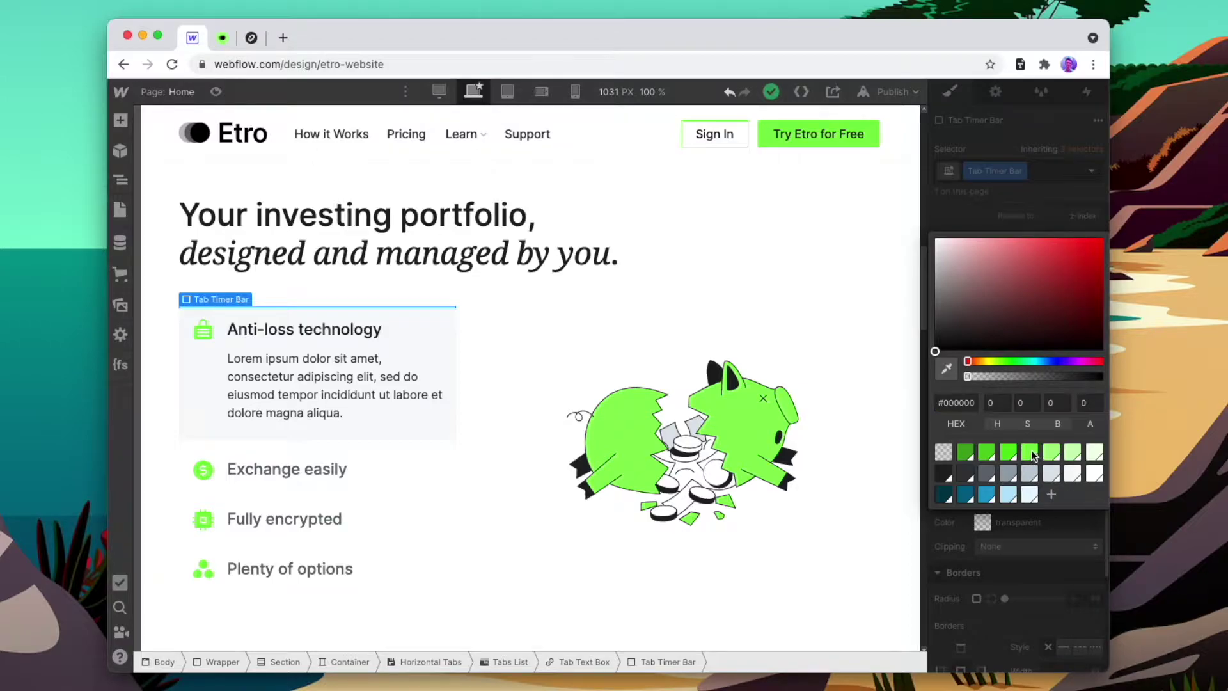
pyautogui.click(1030, 452)
pyautogui.click(1013, 555)
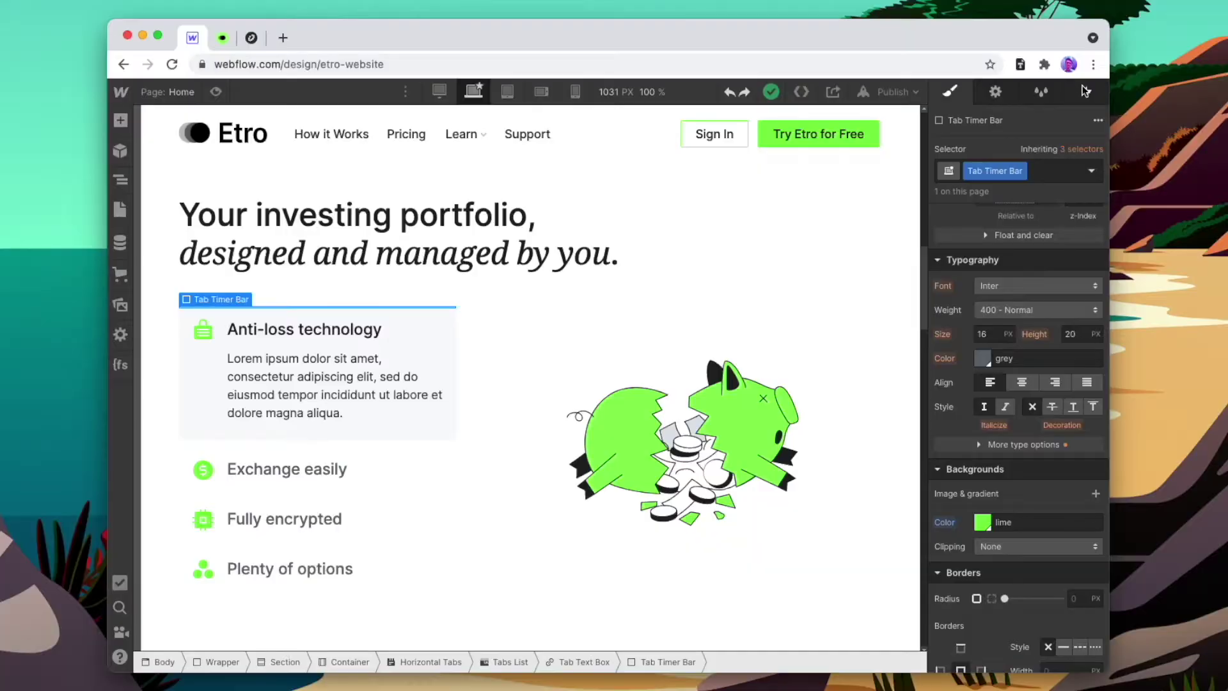
pyautogui.click(1087, 92)
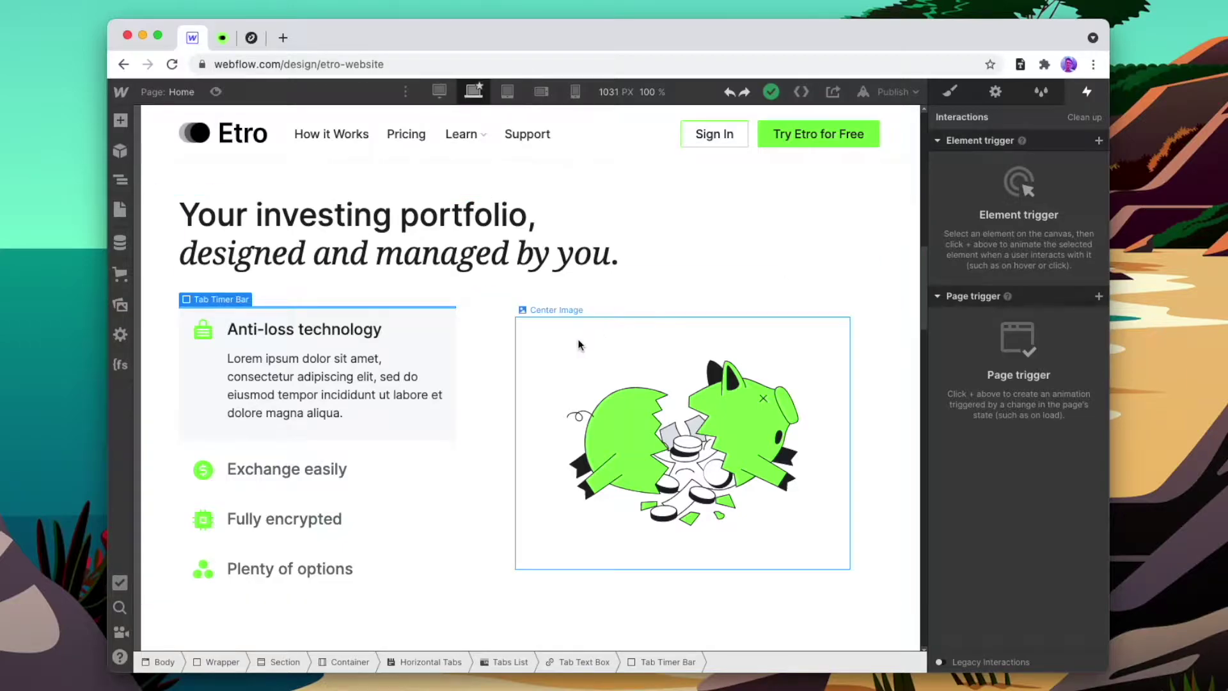
# - On the Tab Text Box, add a Tab change trigger whose tab-in-view action starts a new animation
pyautogui.click(442, 333)
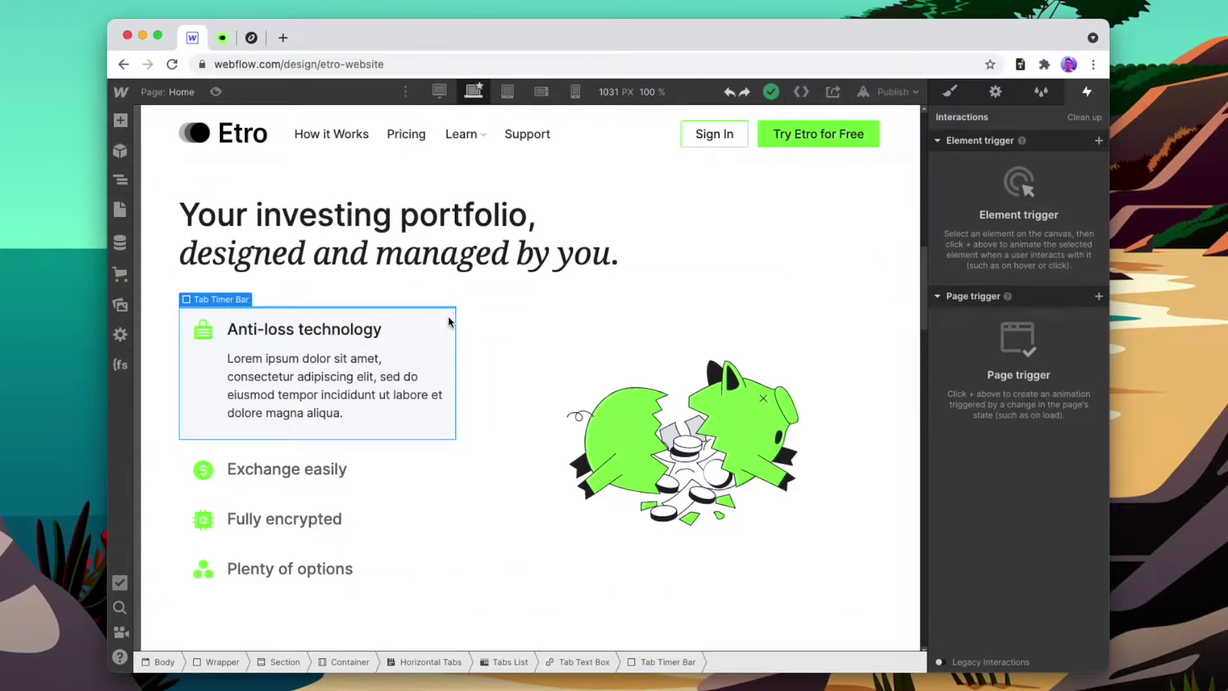
pyautogui.click(1099, 142)
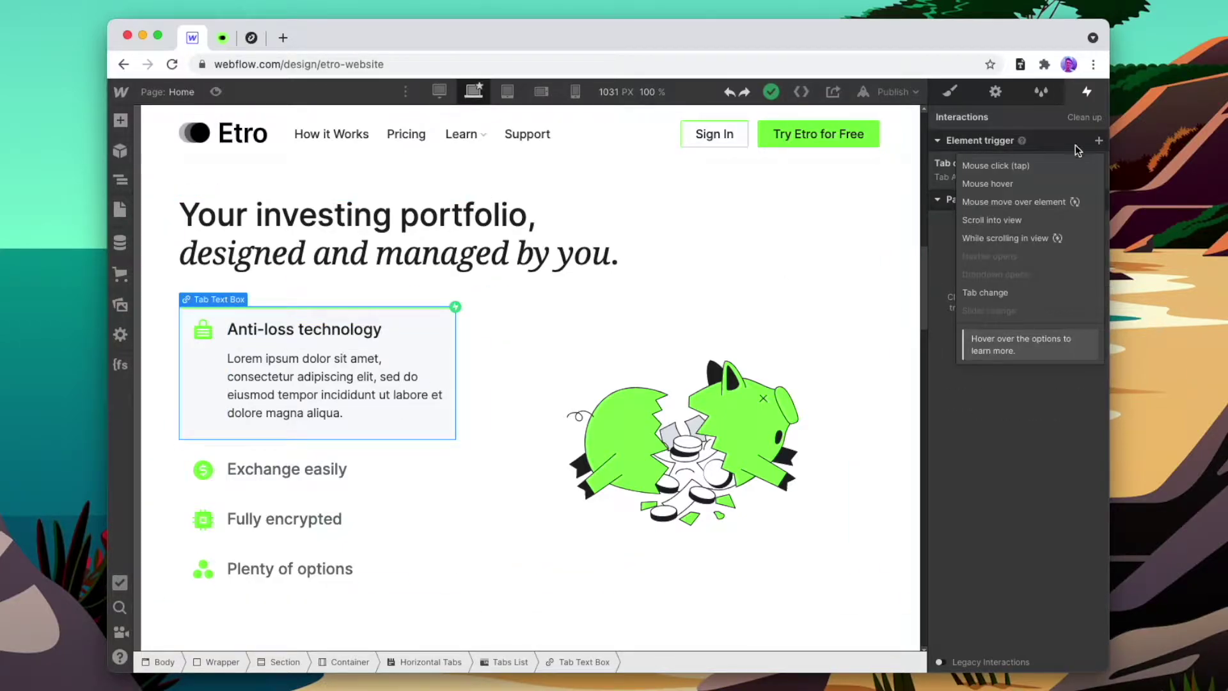
pyautogui.click(1008, 289)
pyautogui.click(1006, 232)
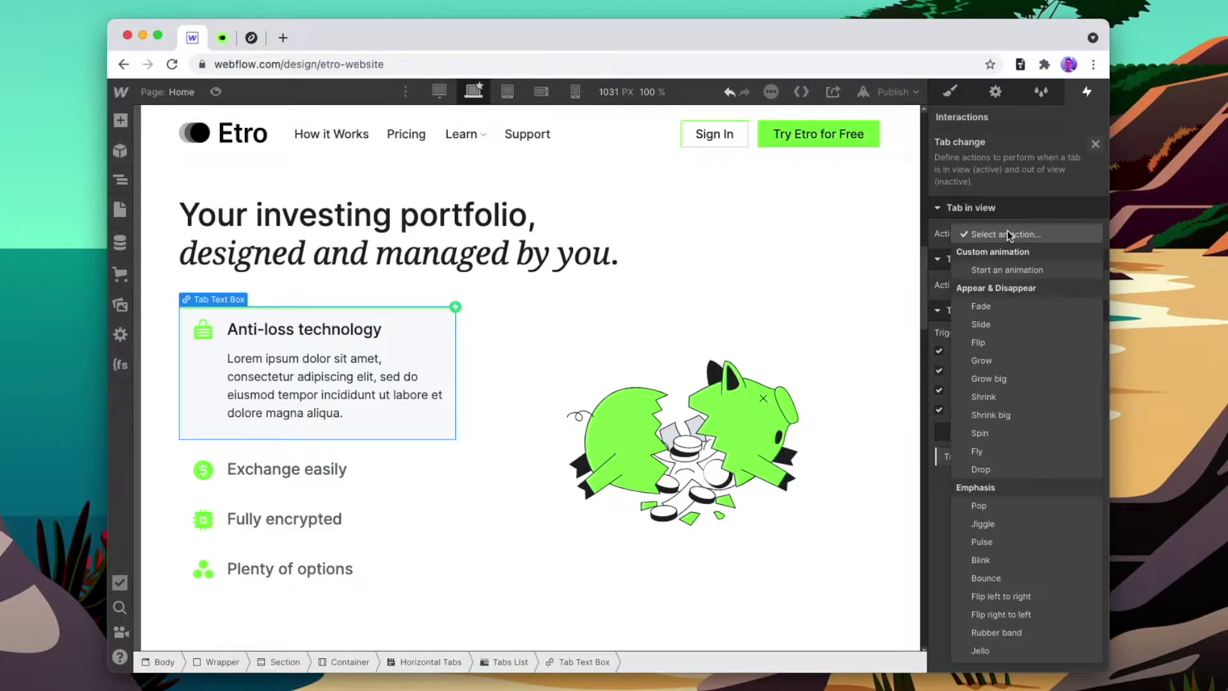
pyautogui.click(1006, 270)
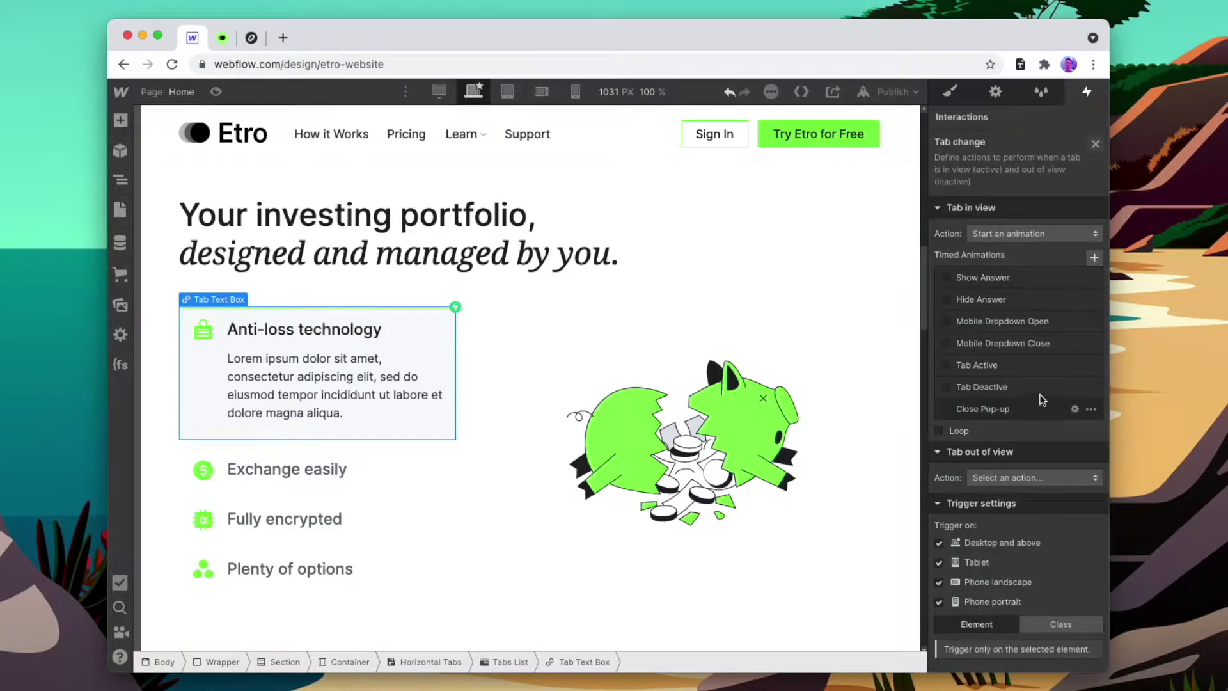
pyautogui.click(1091, 261)
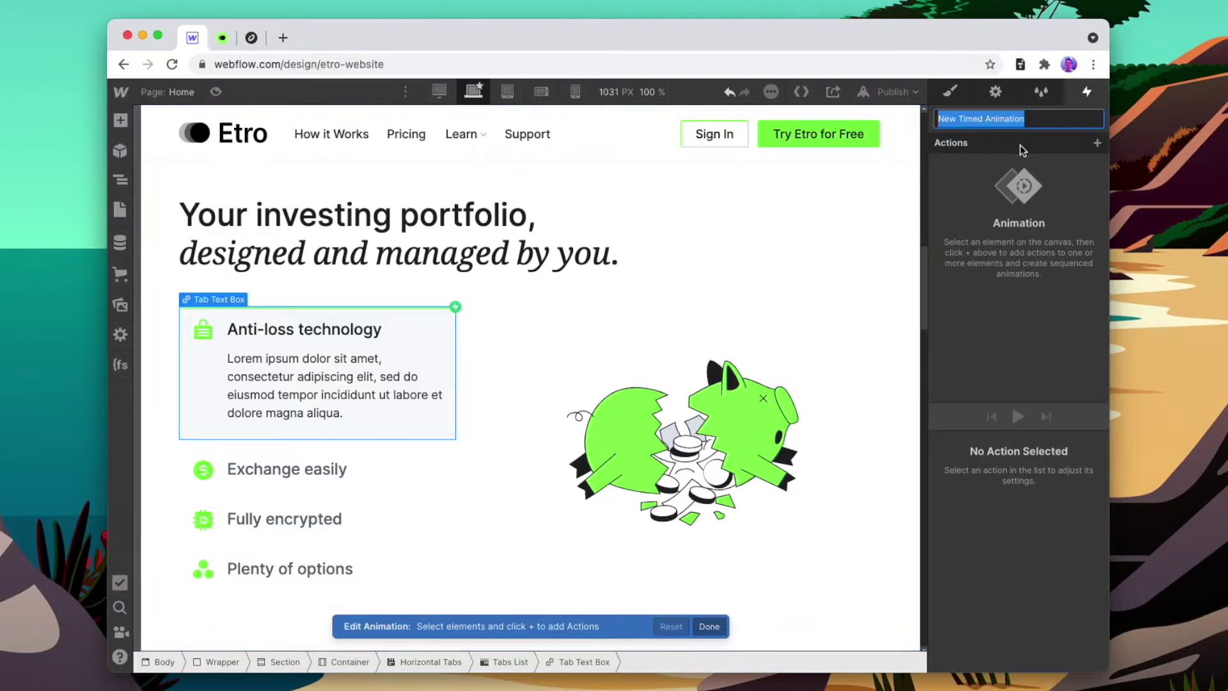
# - Name the animation Tab Timer Active and set the Tab Timer Bar's initial width to 0
pyautogui.write('Tab Timer')
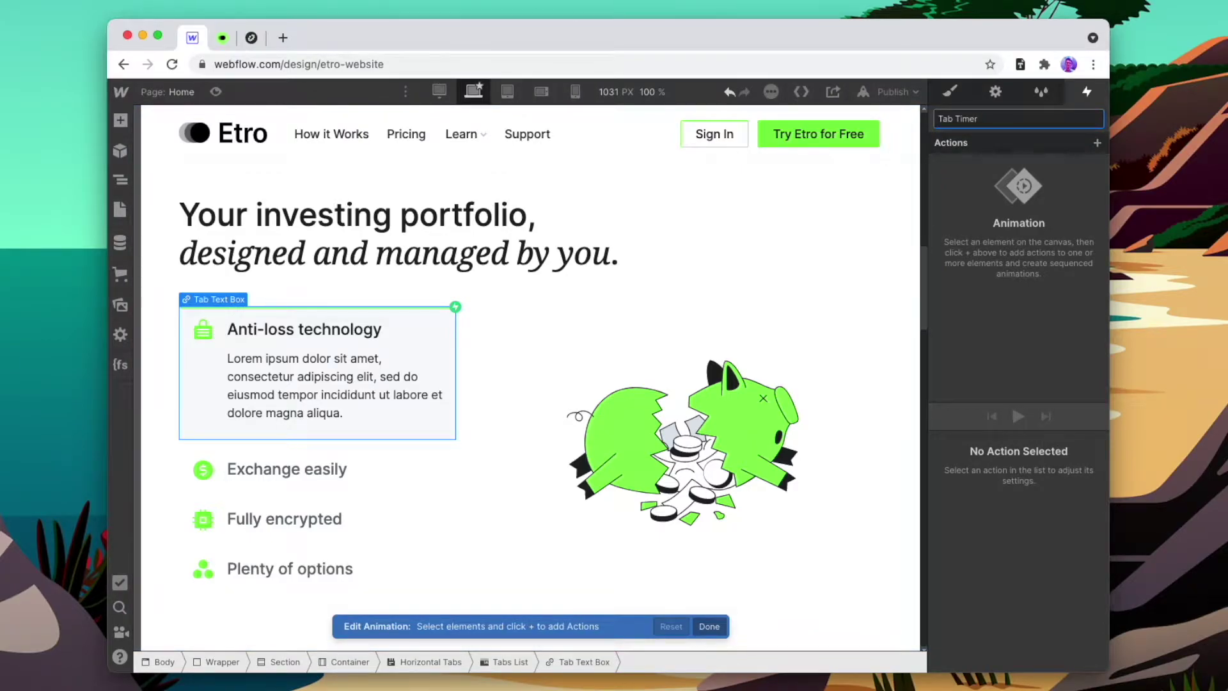
pyautogui.write(' Active')
pyautogui.press('Return')
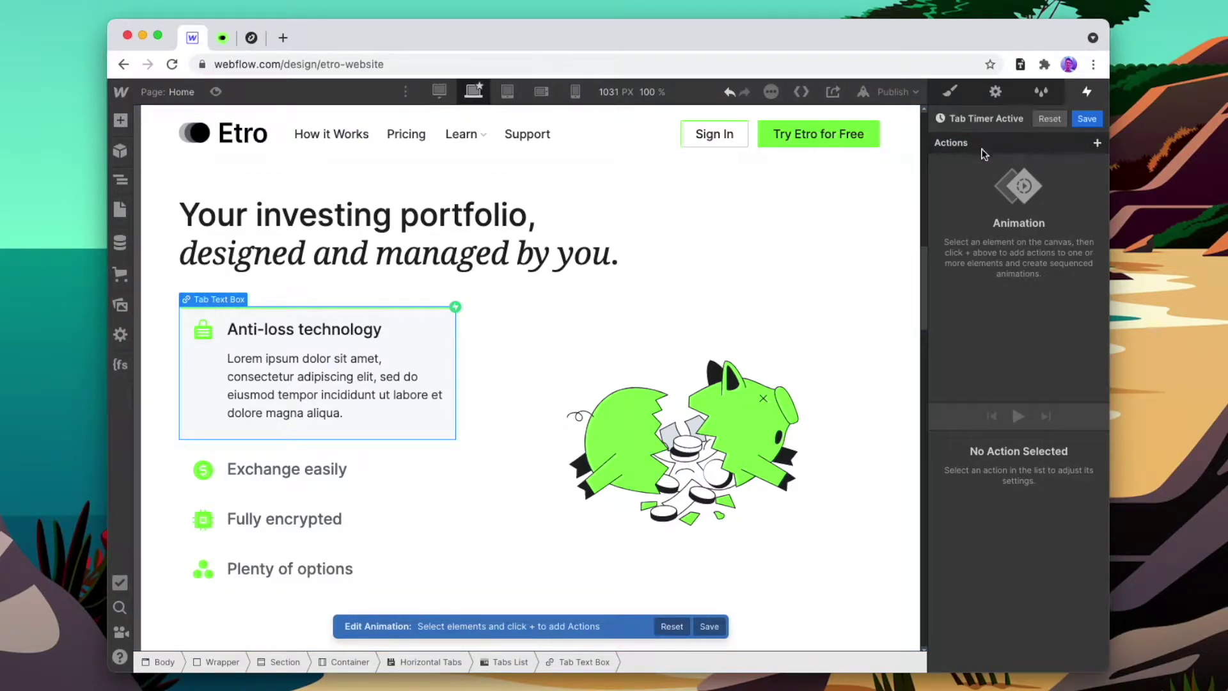
pyautogui.click(403, 308)
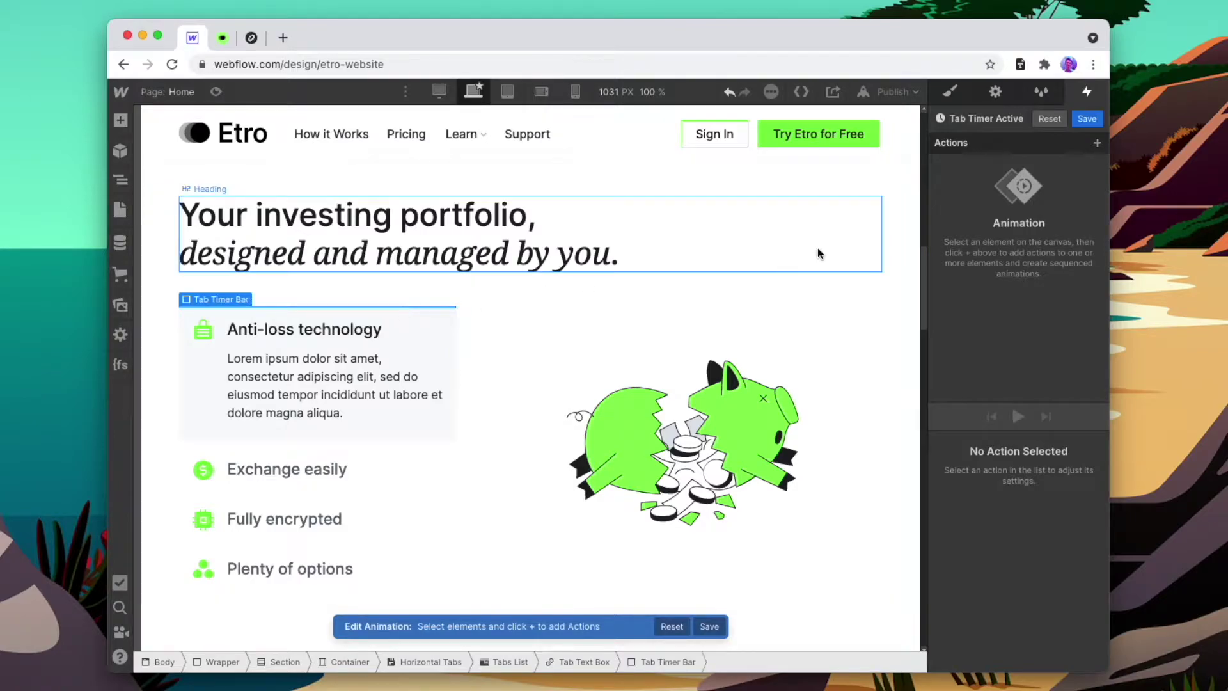
pyautogui.click(1097, 143)
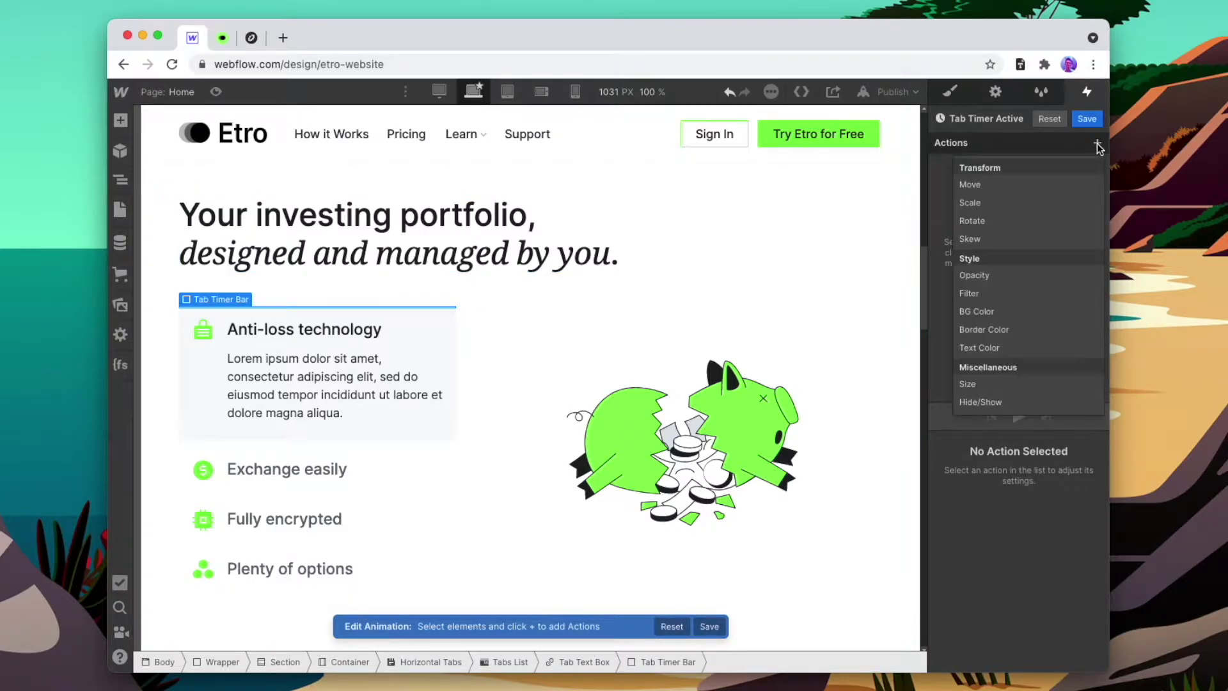
pyautogui.click(1010, 387)
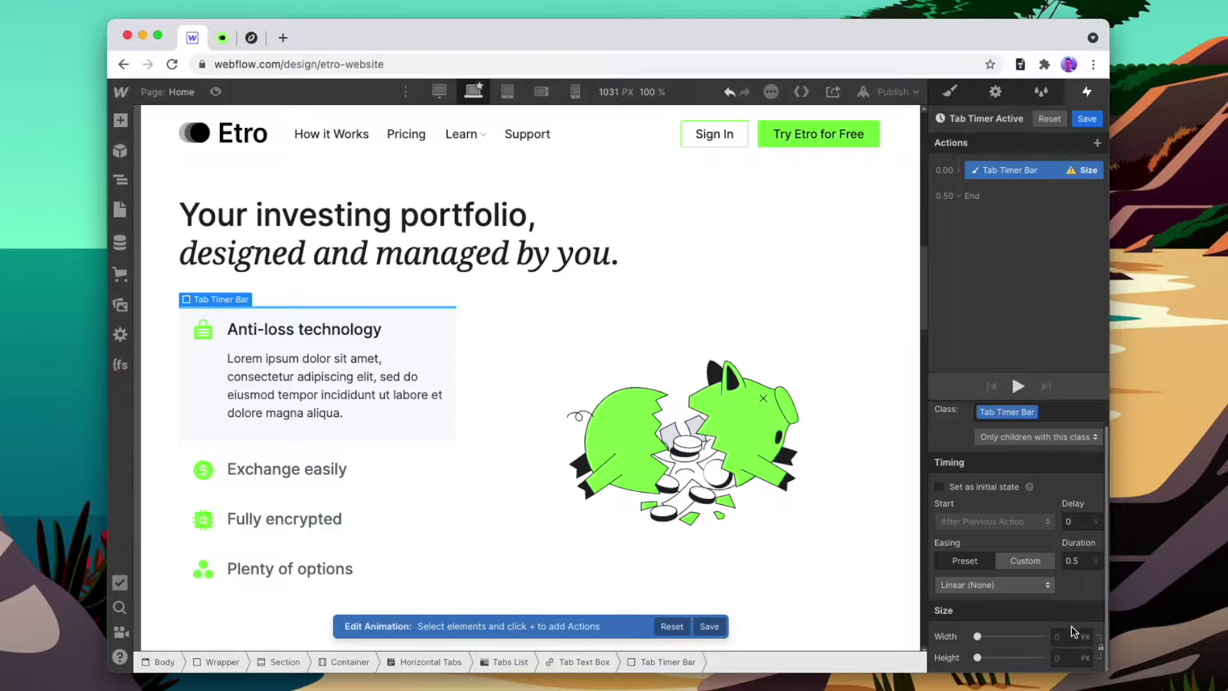
pyautogui.click(1069, 636)
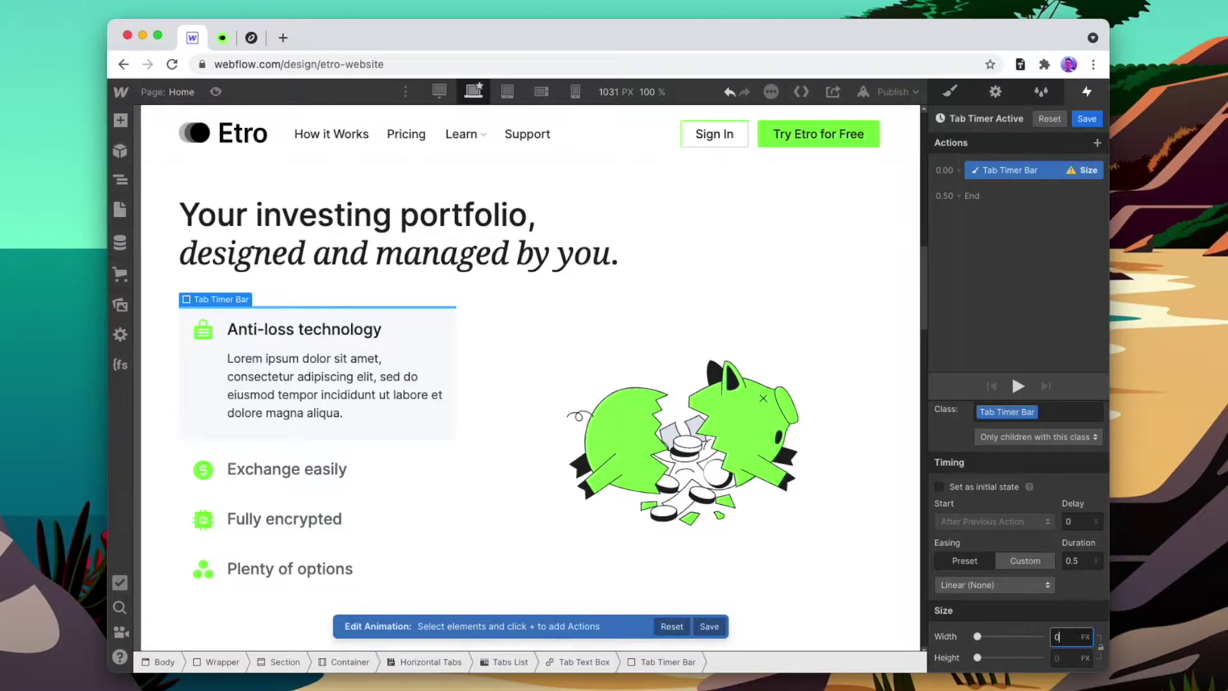
pyautogui.write('0')
pyautogui.click(976, 490)
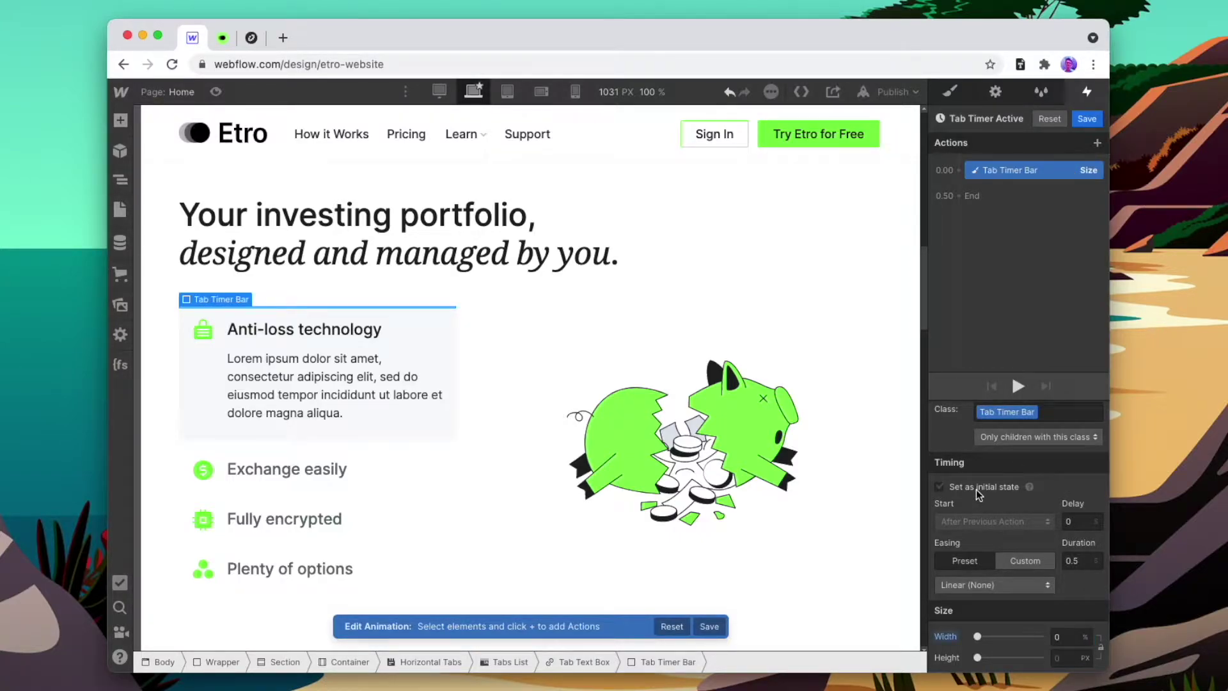
# - Add a second Size action that grows the timer bar to 100% width
pyautogui.click(1001, 197)
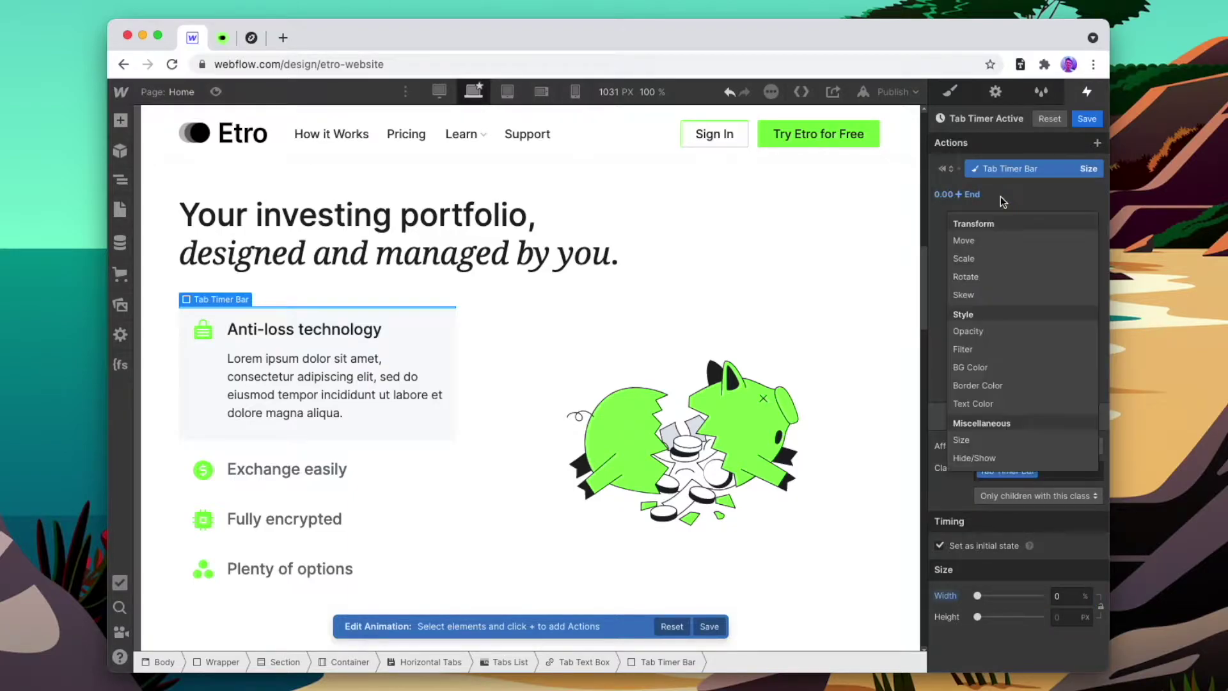
pyautogui.click(982, 441)
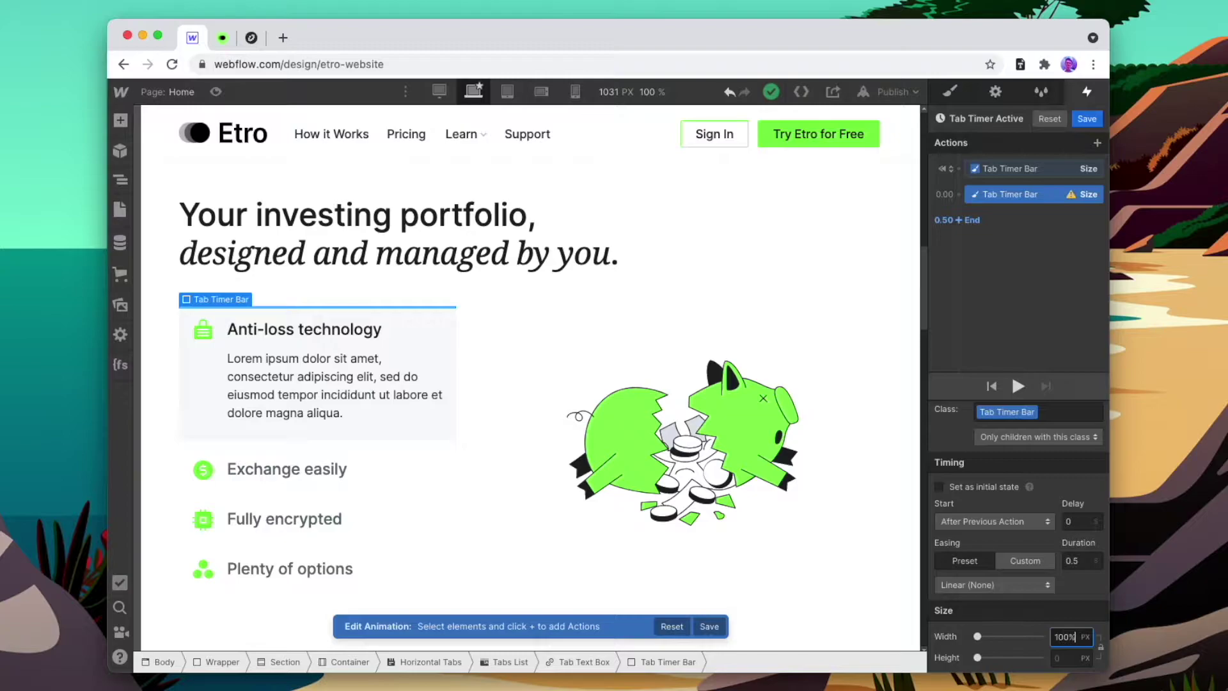
pyautogui.click(1074, 559)
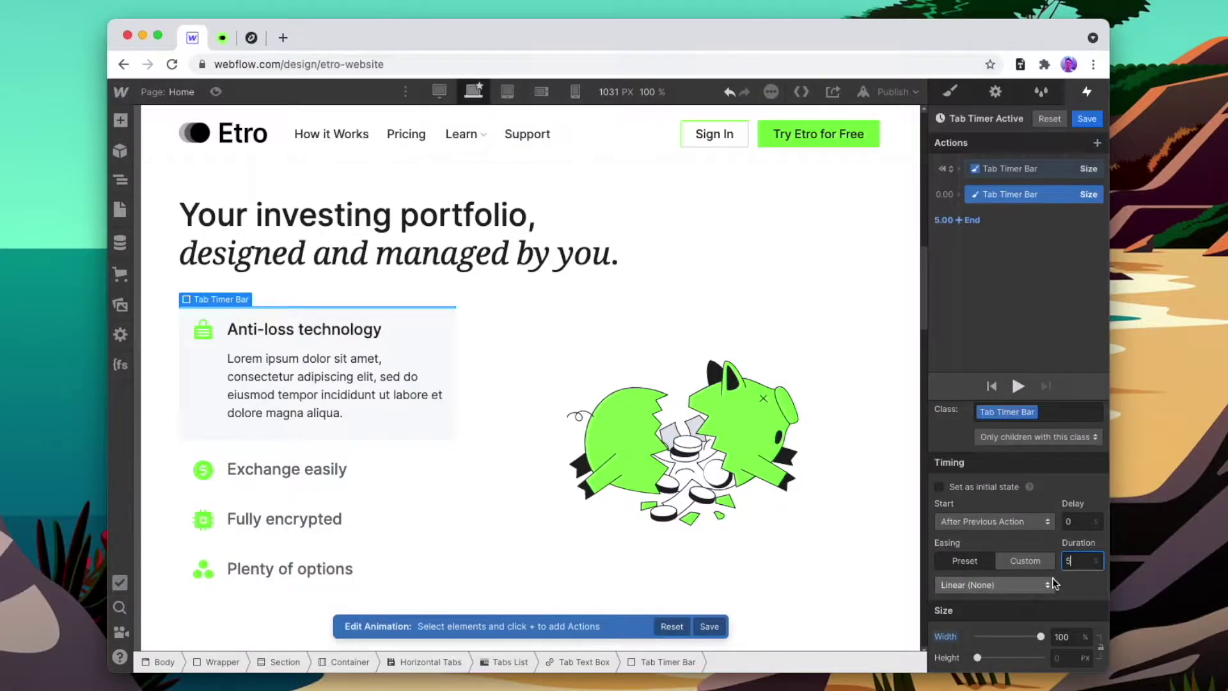
# - Open the easing options for the bar's 5-second width growth
pyautogui.click(992, 582)
# - Apply Ease In Out easing, save Tab Timer Active, and preview the growing lime bar
pyautogui.click(988, 177)
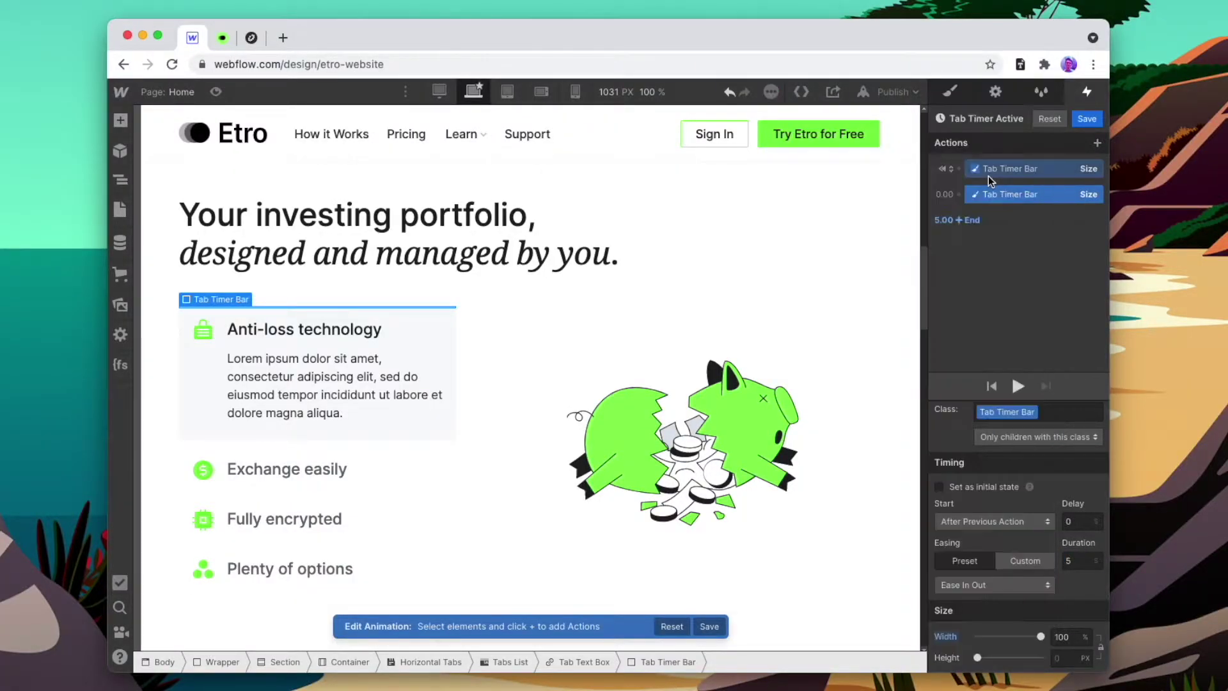
pyautogui.click(1086, 120)
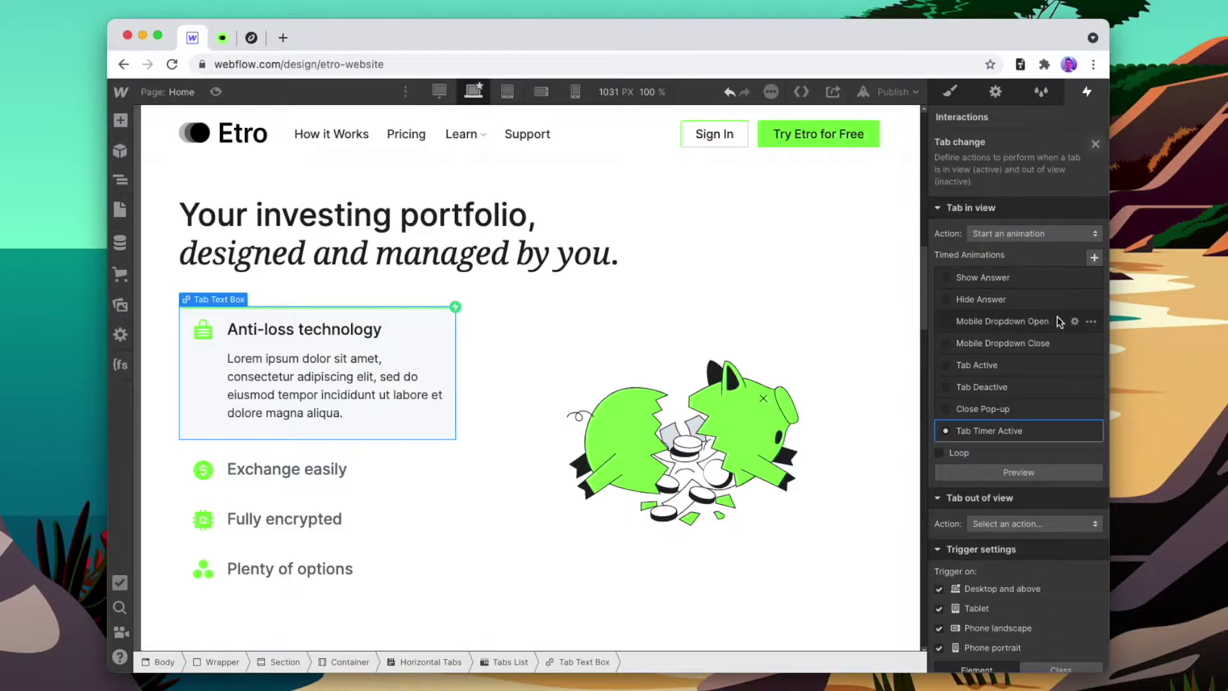
pyautogui.click(217, 92)
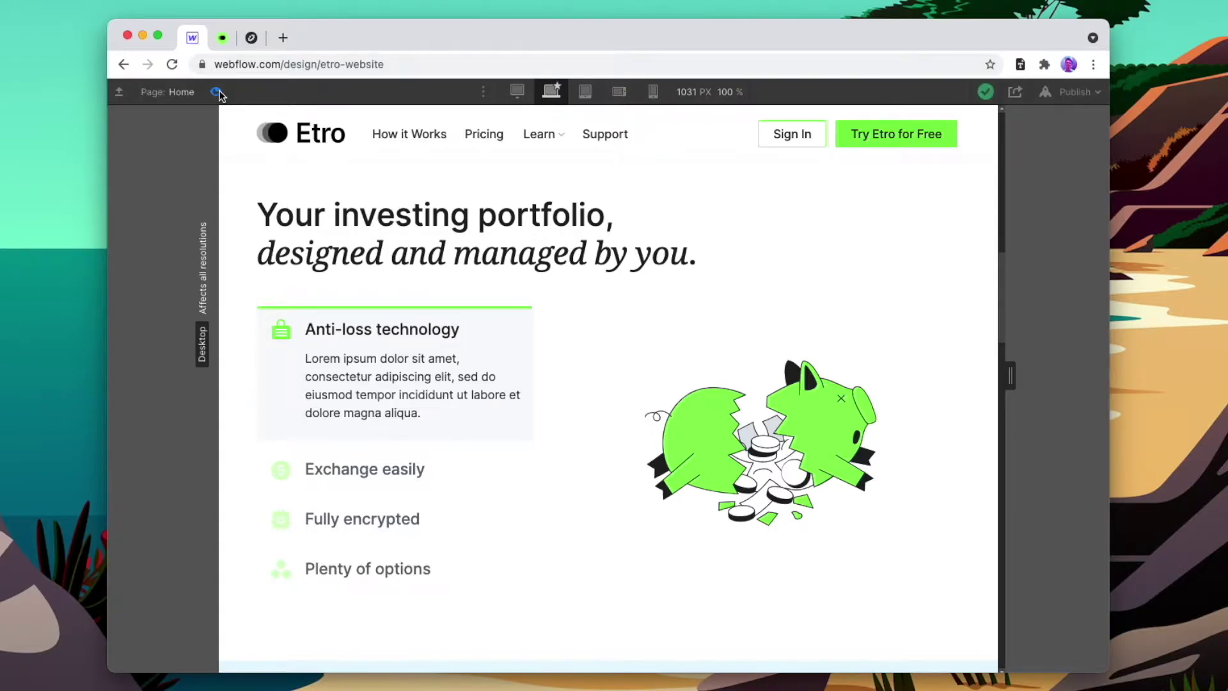
pyautogui.click(217, 92)
pyautogui.scroll(-1, 1009, 385)
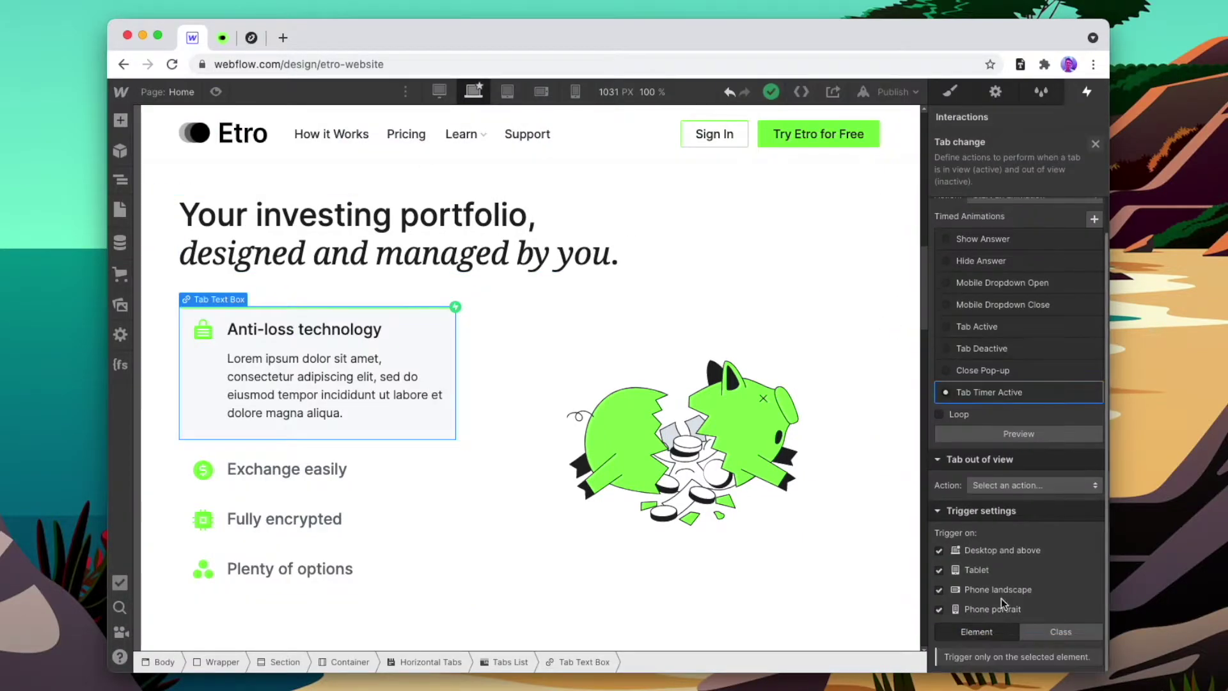
# - Make tab-out-of-view start an animation: a duplicate of Tab Timer Active renamed Tab Timer Reset
pyautogui.click(1027, 490)
pyautogui.click(1009, 279)
pyautogui.scroll(-3, 1005, 460)
pyautogui.click(1090, 469)
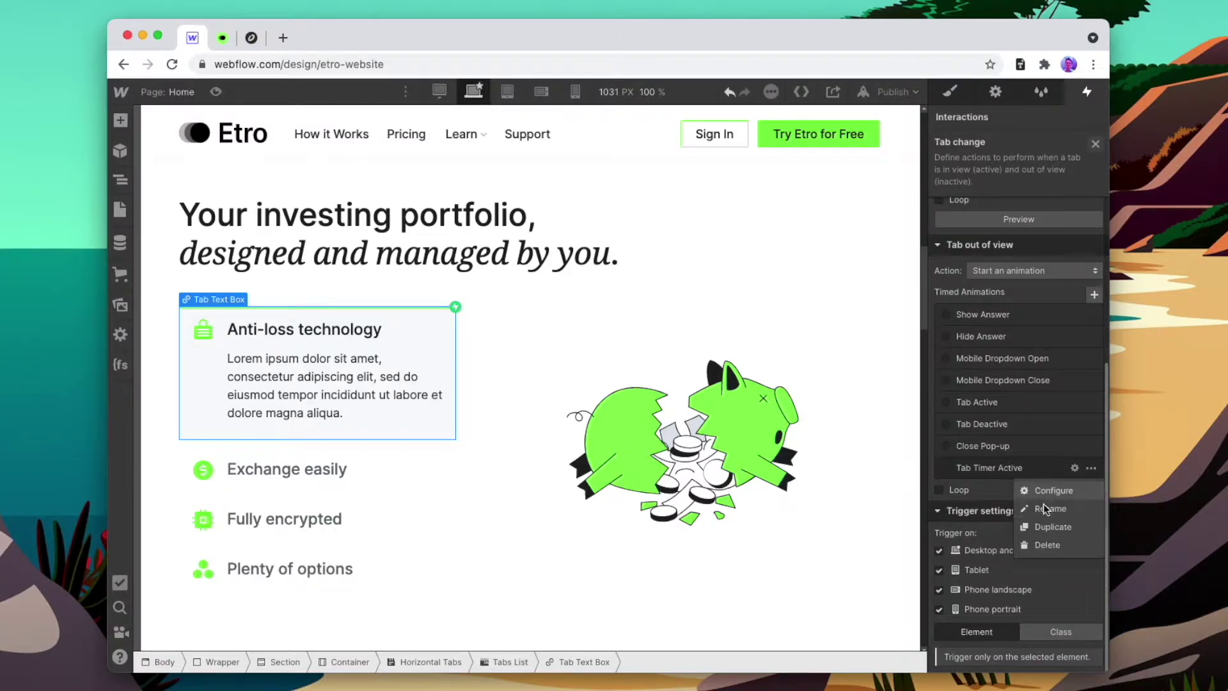
pyautogui.click(1020, 528)
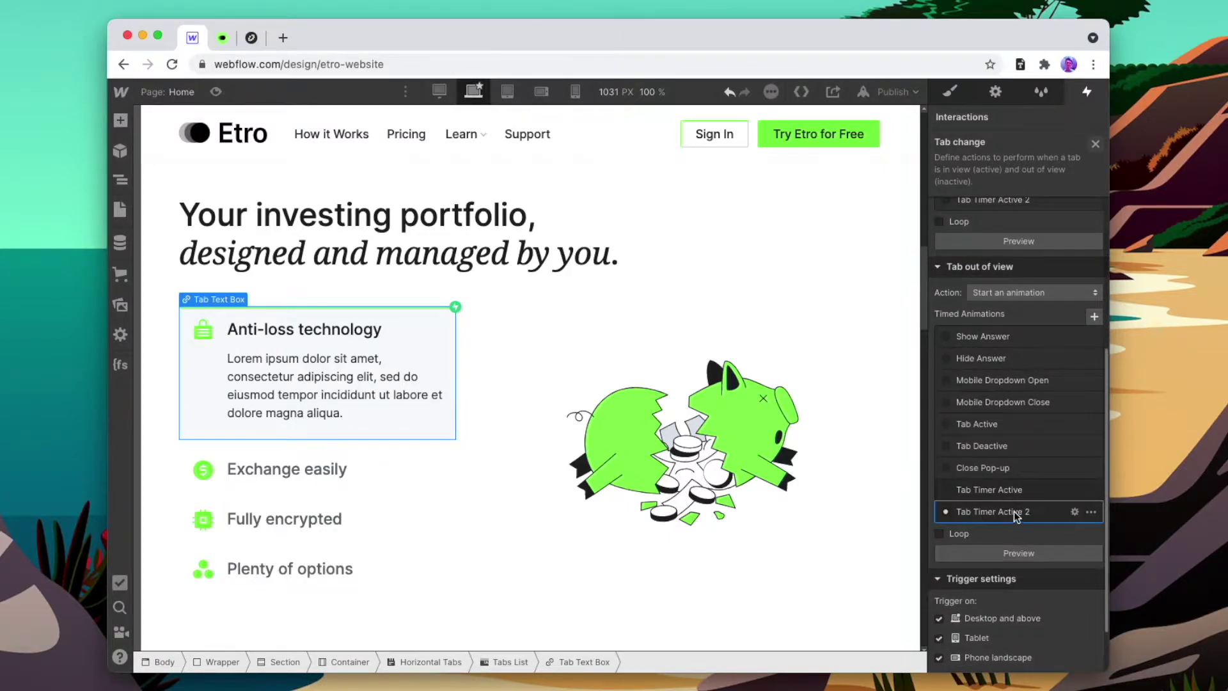
pyautogui.click(1018, 517)
pyautogui.moveTo(980, 119); pyautogui.dragTo(1073, 119)
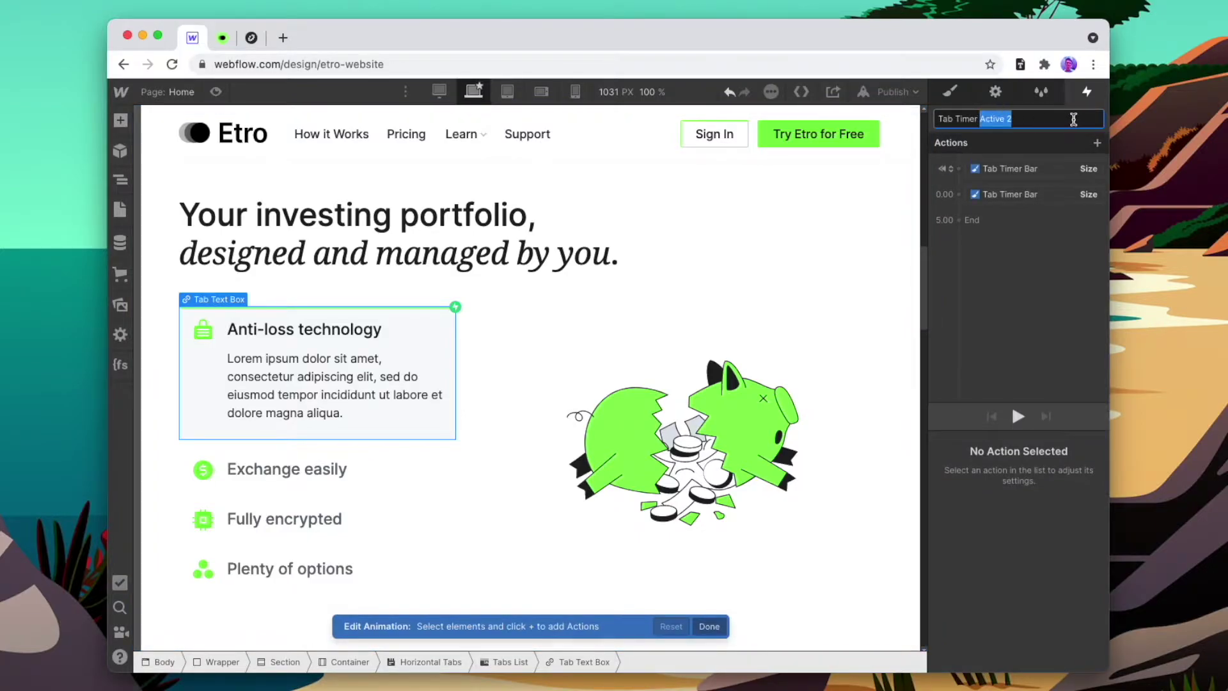
pyautogui.write('Reset')
pyautogui.press('Return')
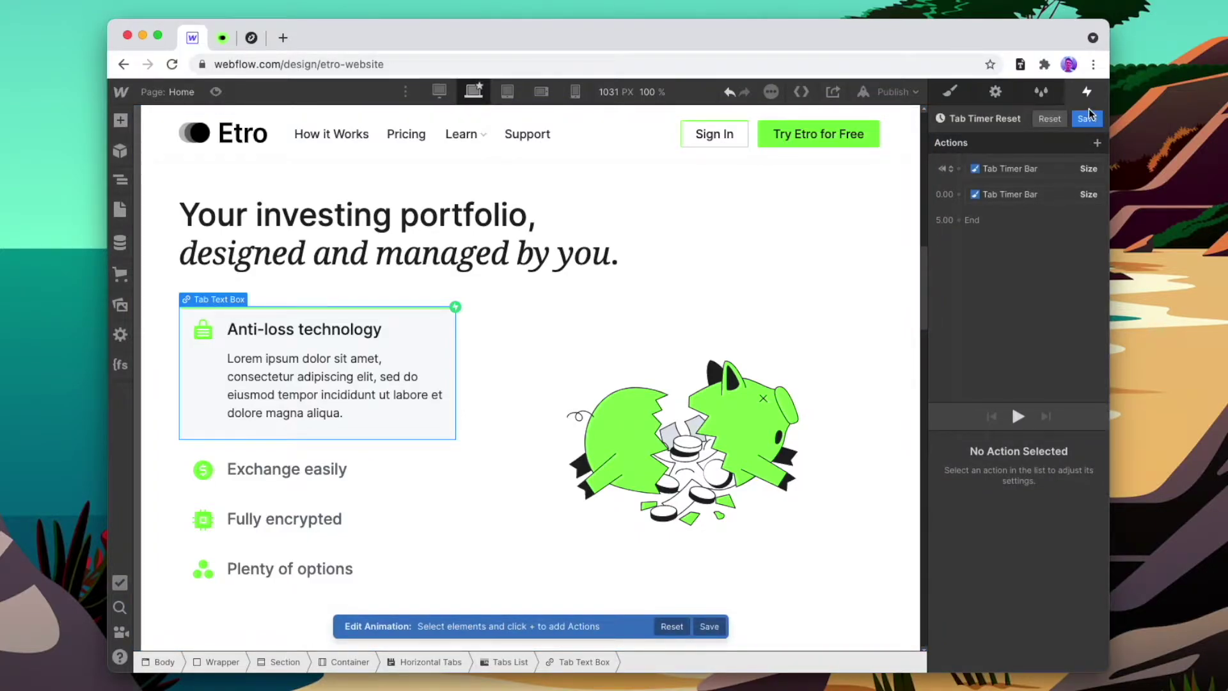
# - Delete the initial-state action, set the bar's target width to 0%, save, and preview
pyautogui.click(1037, 170)
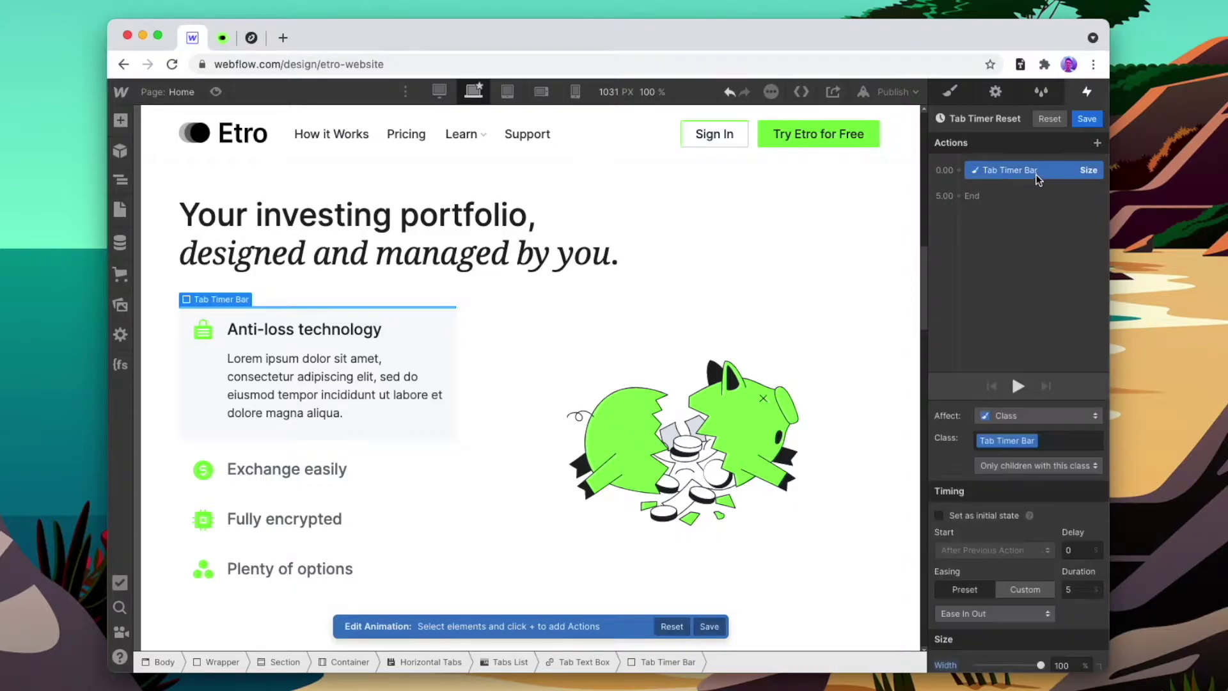
pyautogui.press('Delete')
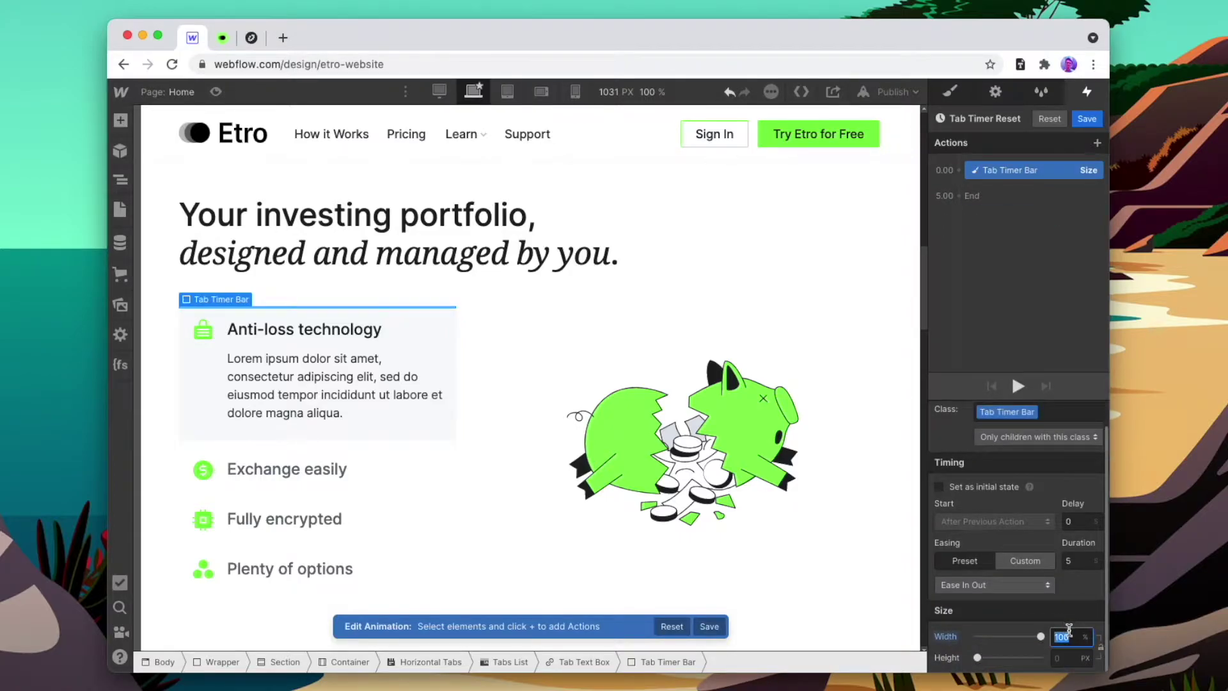
pyautogui.click(1078, 561)
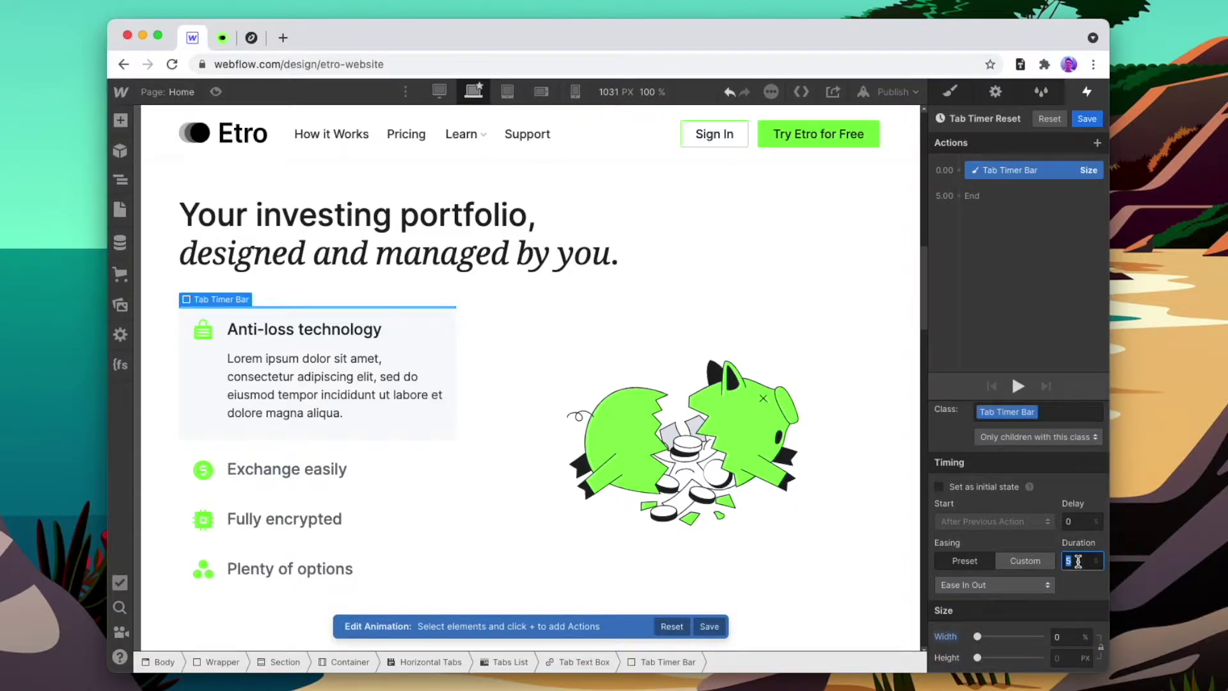
pyautogui.click(1081, 117)
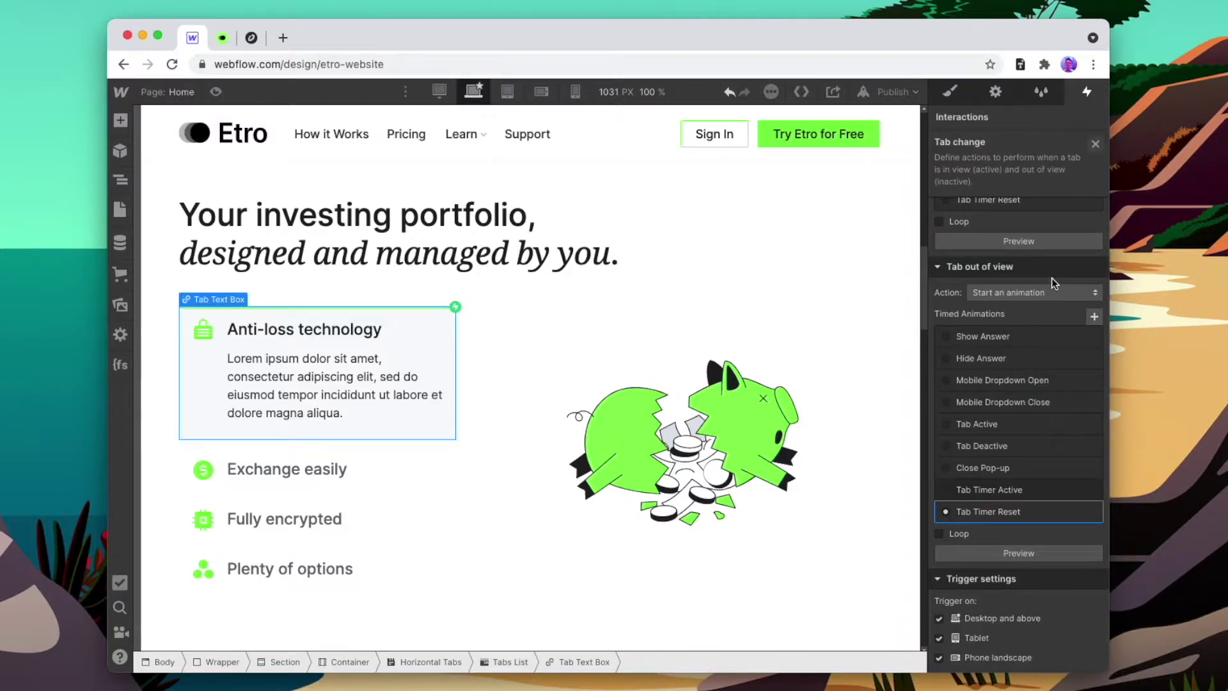
pyautogui.click(216, 91)
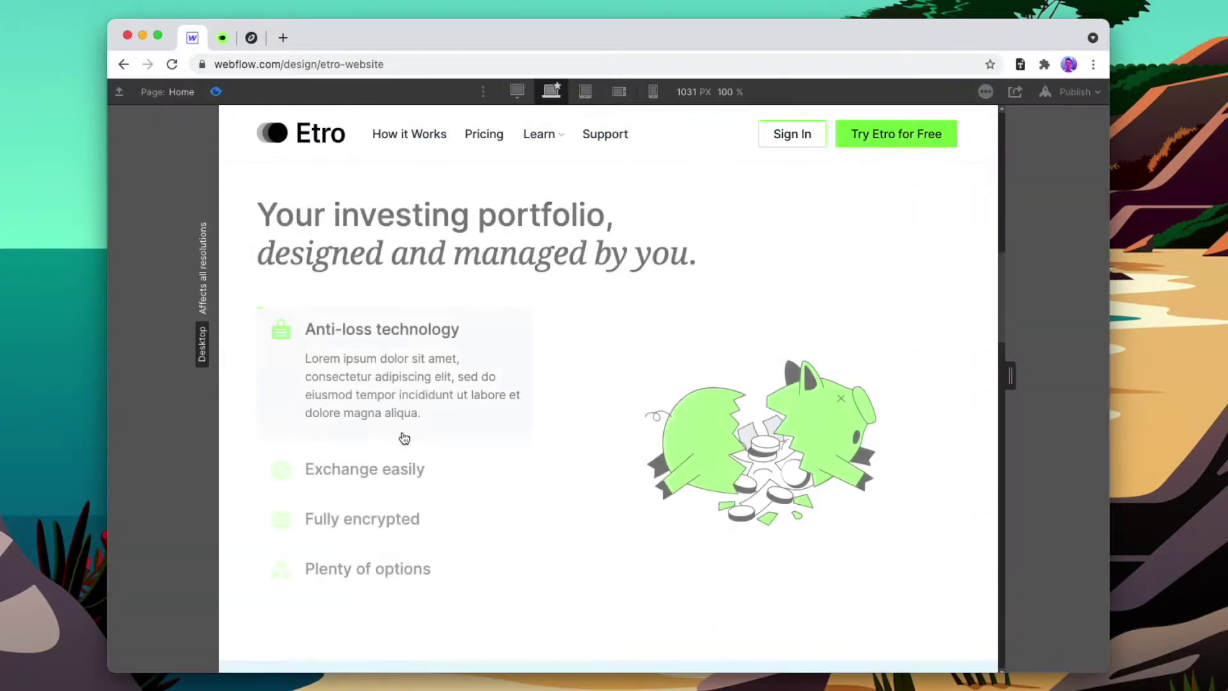
# - In preview, switch to Exchange easily and back to Anti-loss technology
pyautogui.click(406, 470)
pyautogui.click(322, 333)
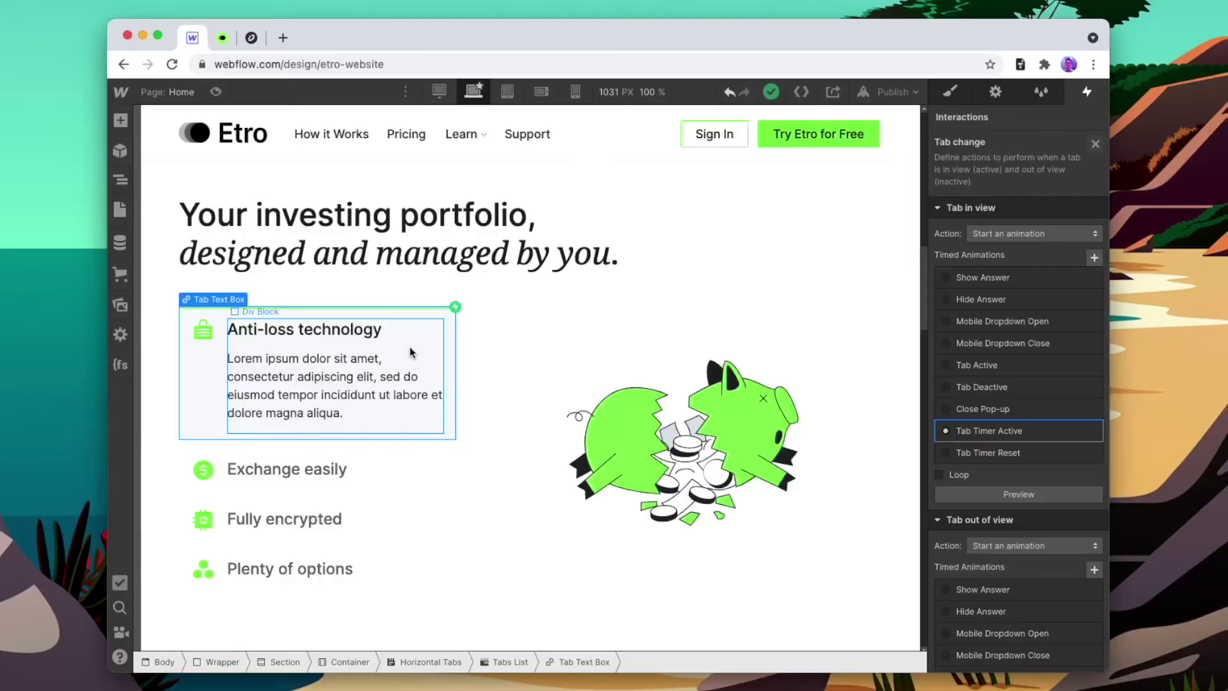
pyautogui.scroll(-5, 976, 429)
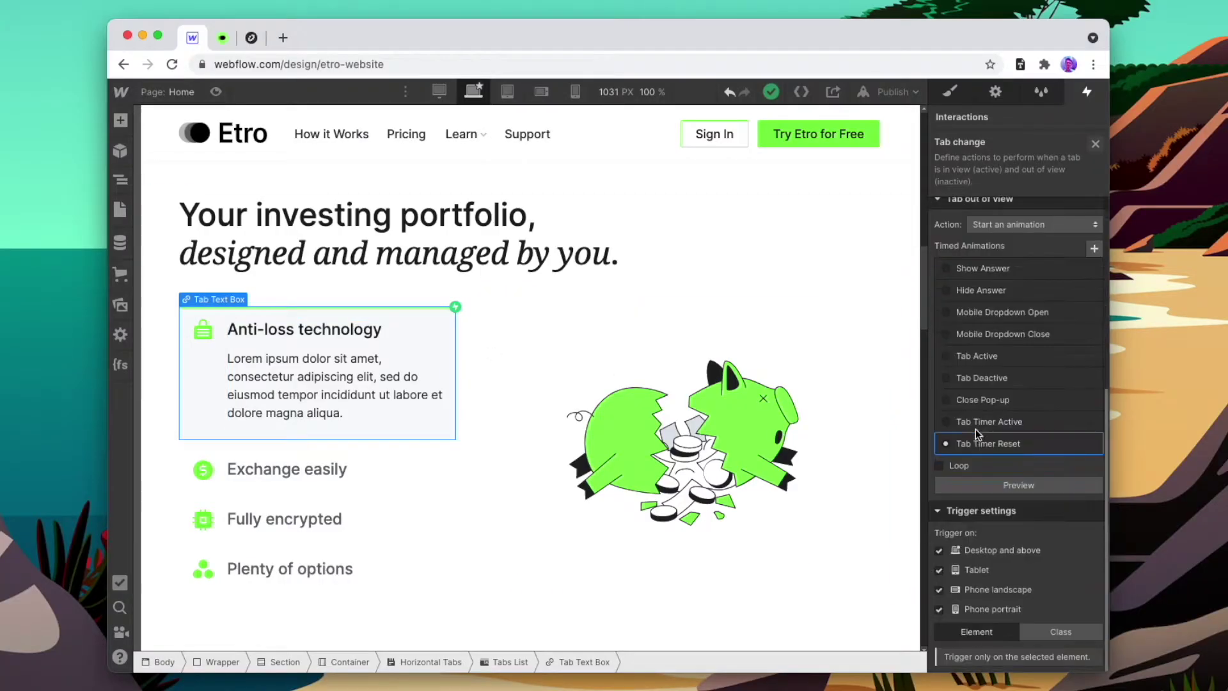
# - Make the Tab change trigger apply to the Tab Text Box class and close its settings
pyautogui.click(1051, 627)
pyautogui.click(1096, 143)
pyautogui.click(996, 93)
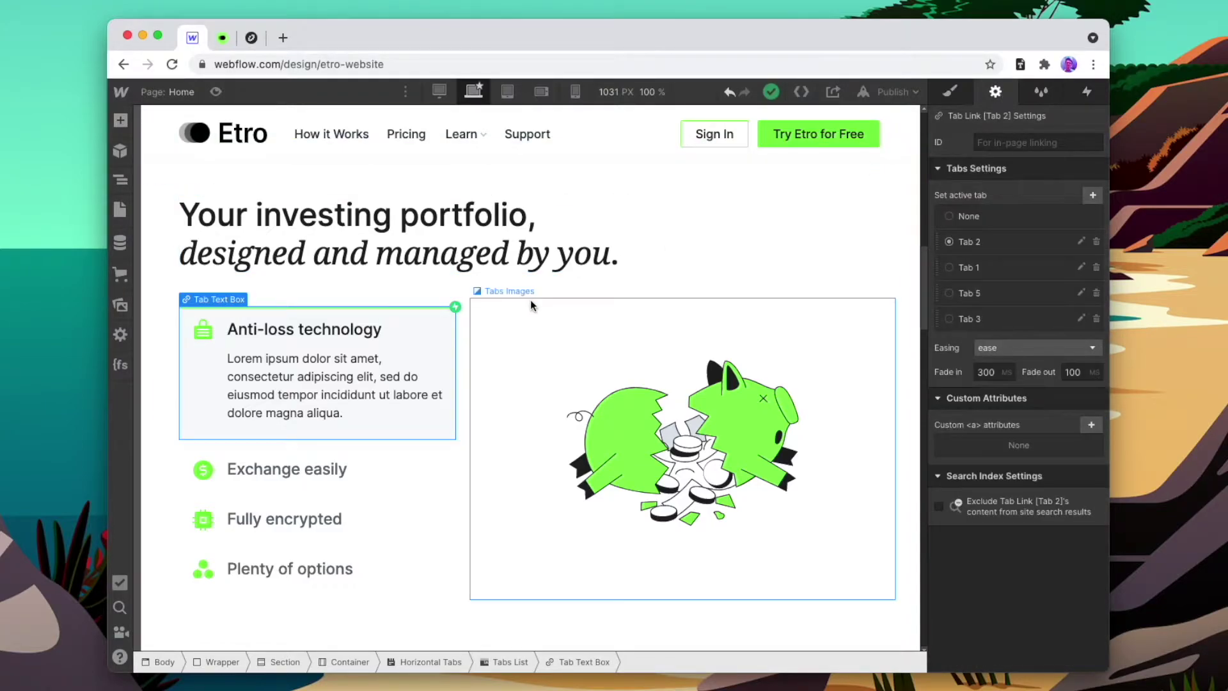
# - Select the Exchange easily, Fully encrypted and Plenty of options tab elements
pyautogui.click(424, 469)
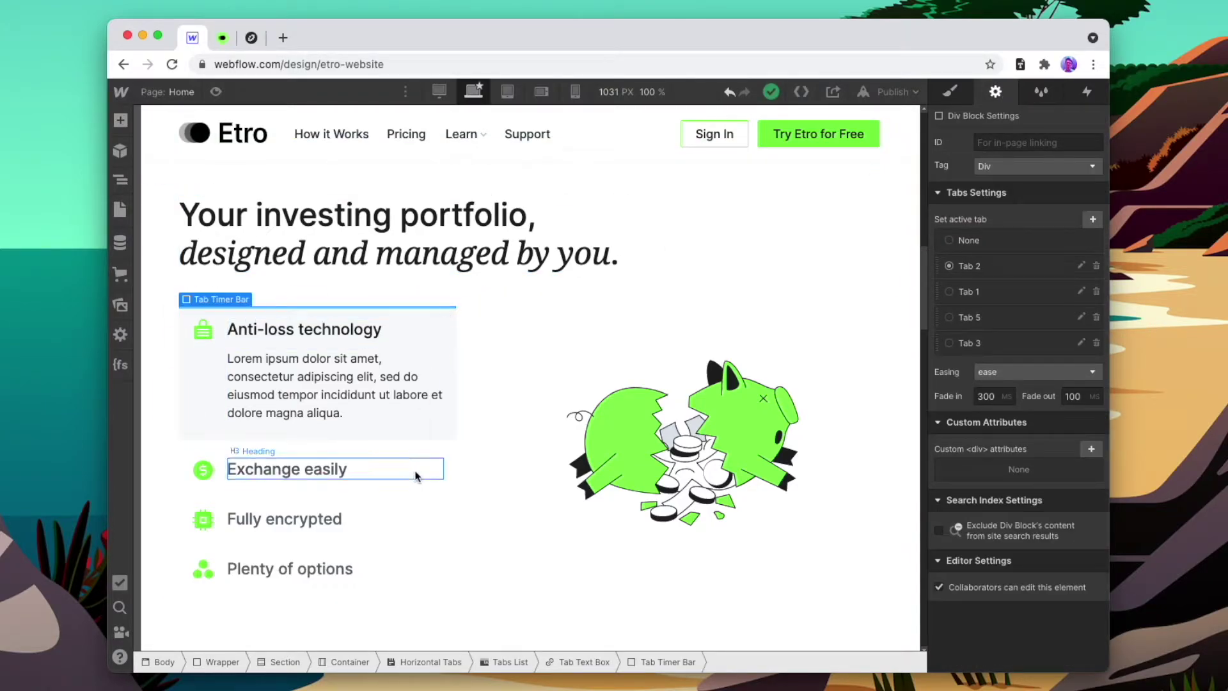
pyautogui.click(433, 481)
pyautogui.click(427, 512)
pyautogui.click(428, 506)
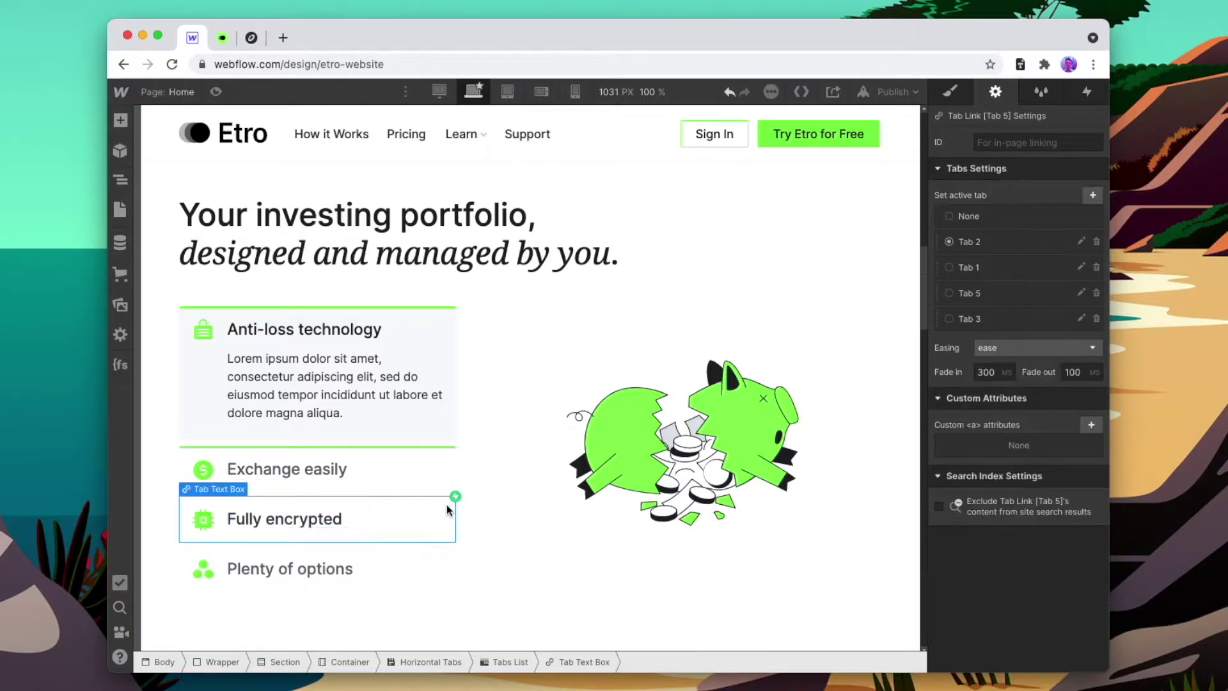
pyautogui.click(437, 557)
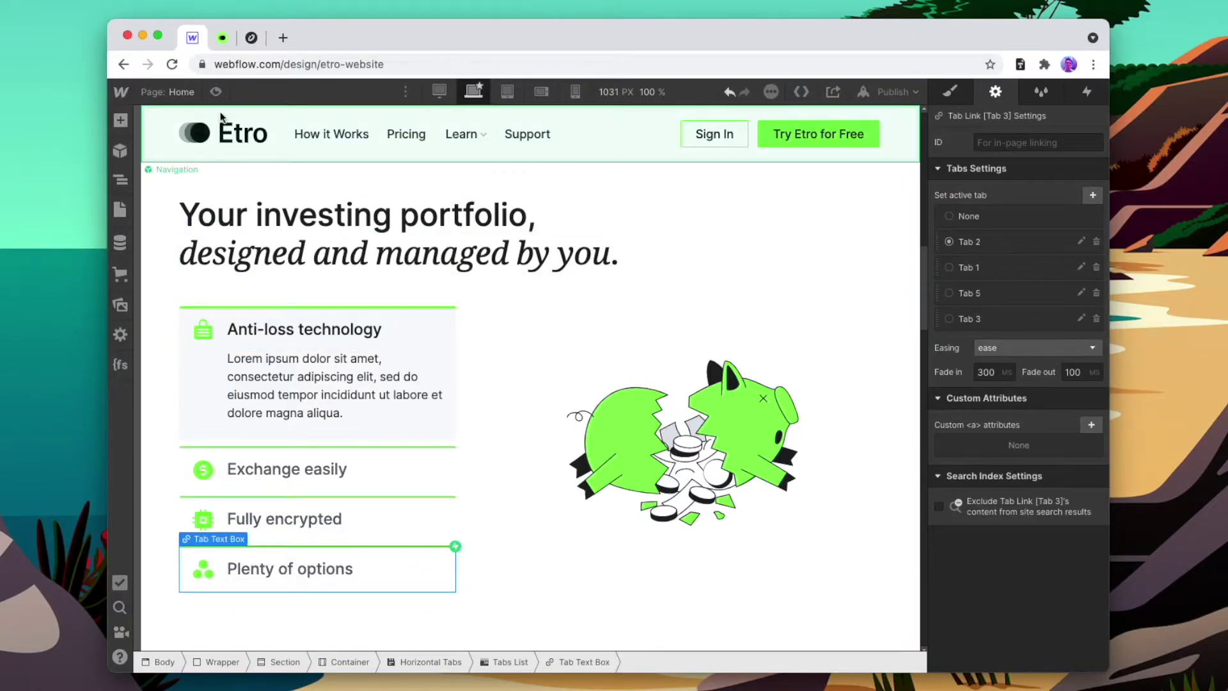
# - Test the tabs in preview, then show the Tab Timer Bar's style settings
pyautogui.click(215, 91)
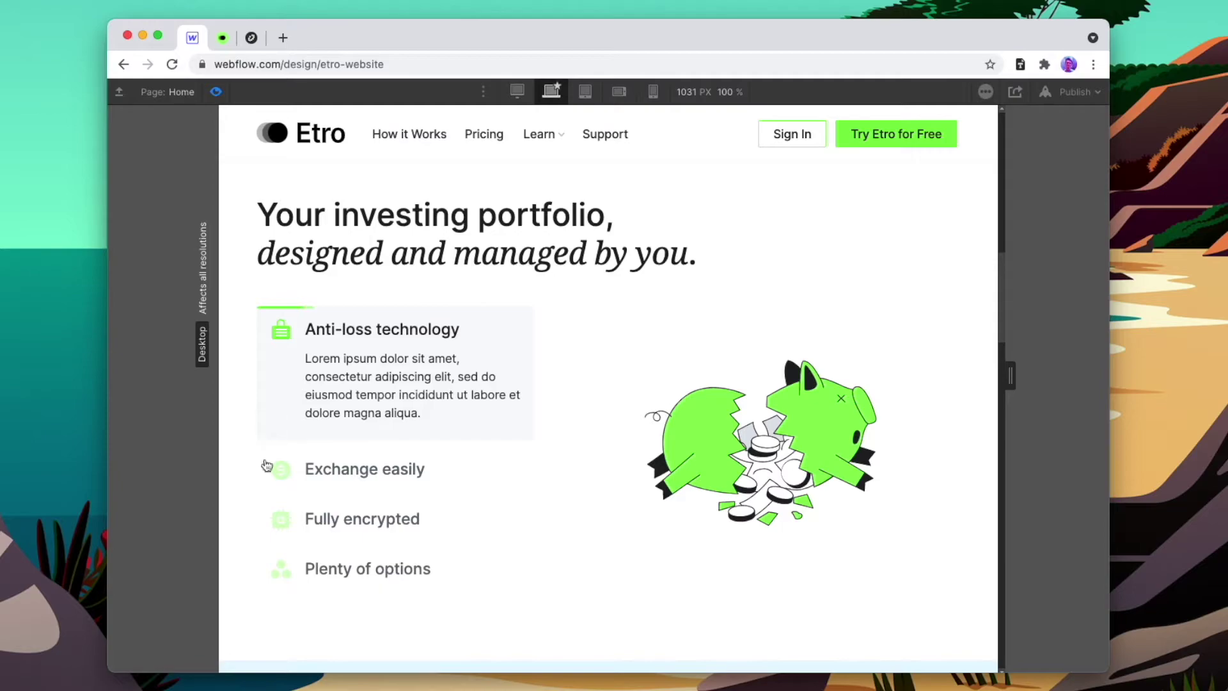
pyautogui.click(424, 472)
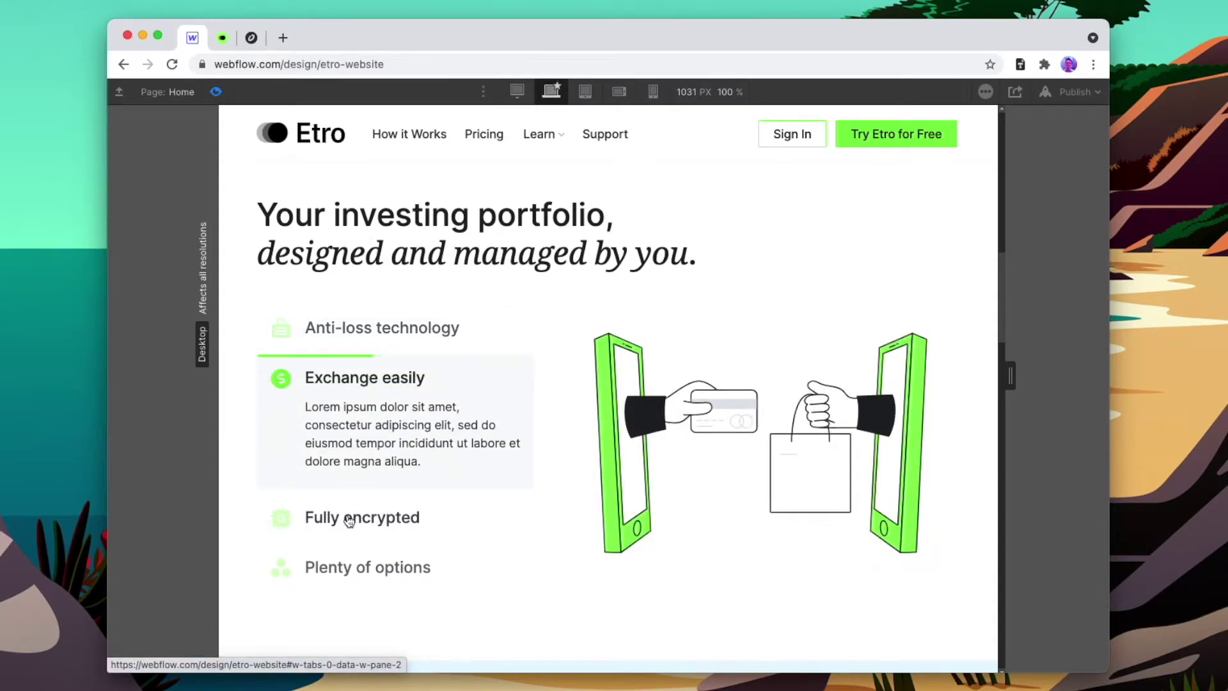
pyautogui.click(348, 520)
pyautogui.click(334, 337)
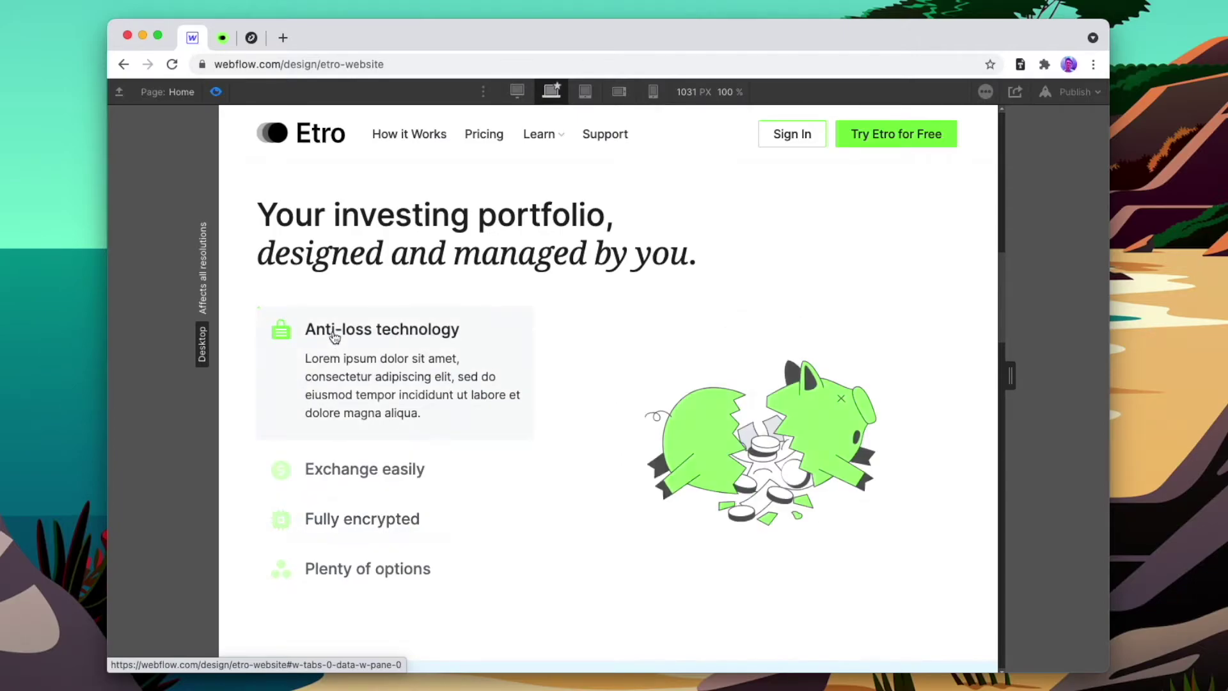
pyautogui.click(221, 93)
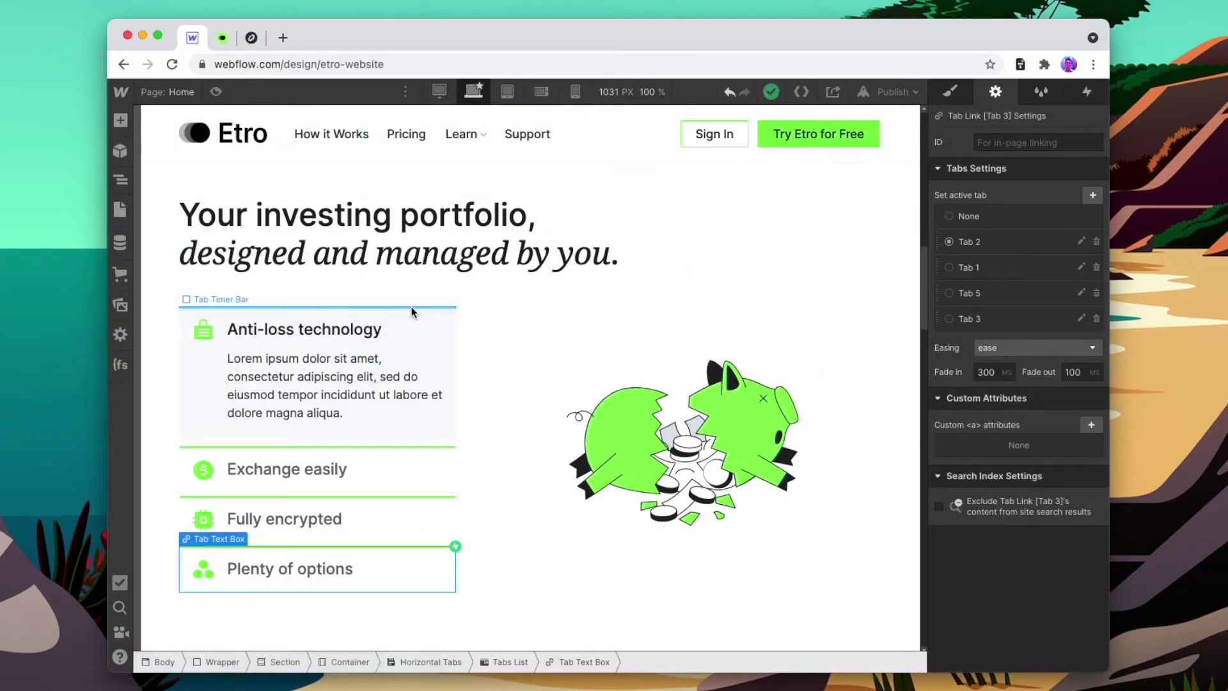
pyautogui.click(409, 308)
pyautogui.click(948, 93)
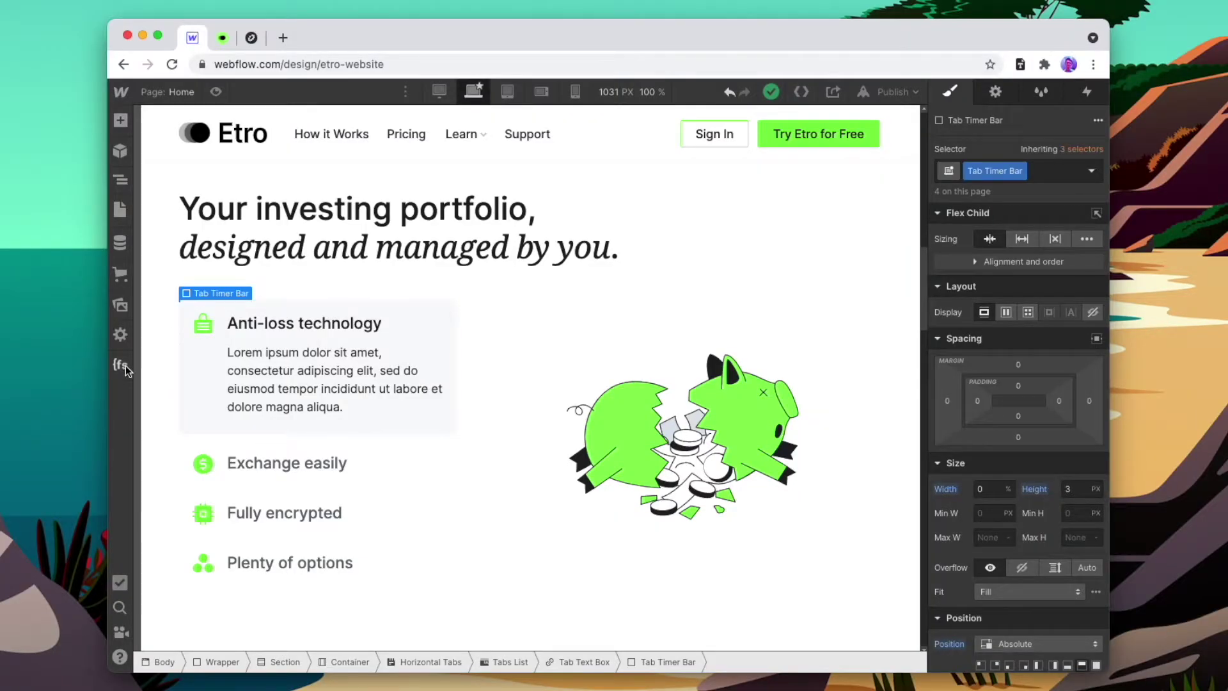
# - Open the {fs} Finsweet app panel from the left toolbar
pyautogui.click(125, 368)
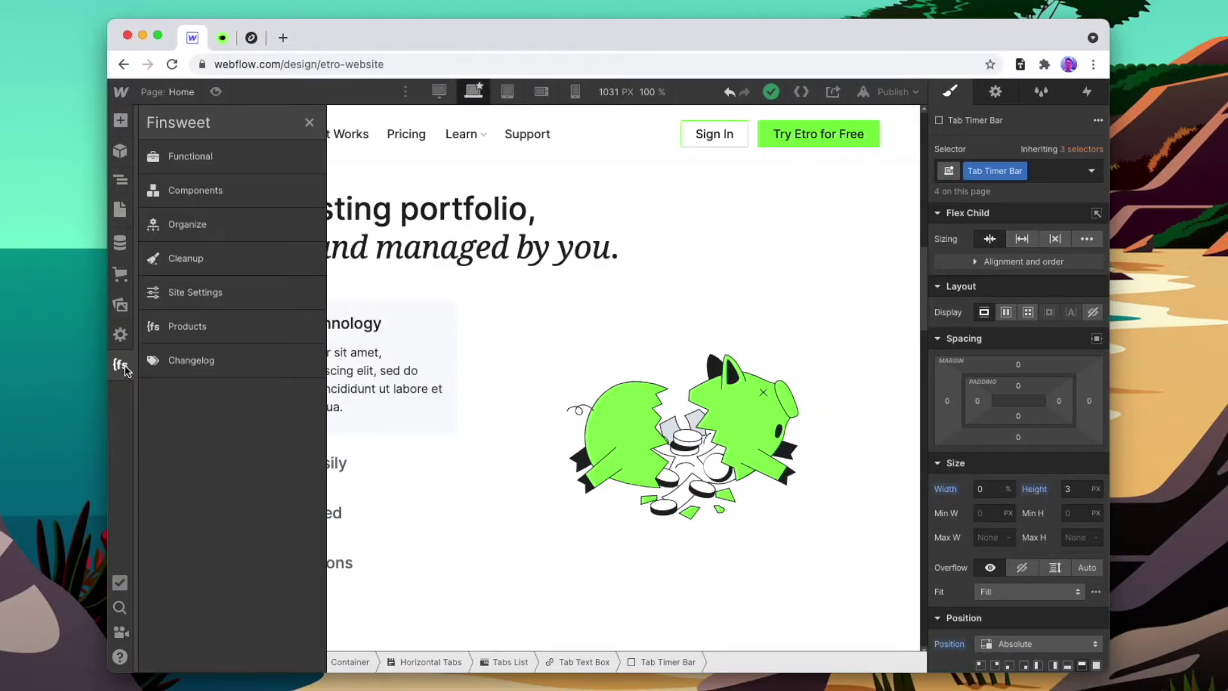
# - Paste the tab-loop script into the Footer Code of the site's Custom Code settings
pyautogui.click(203, 296)
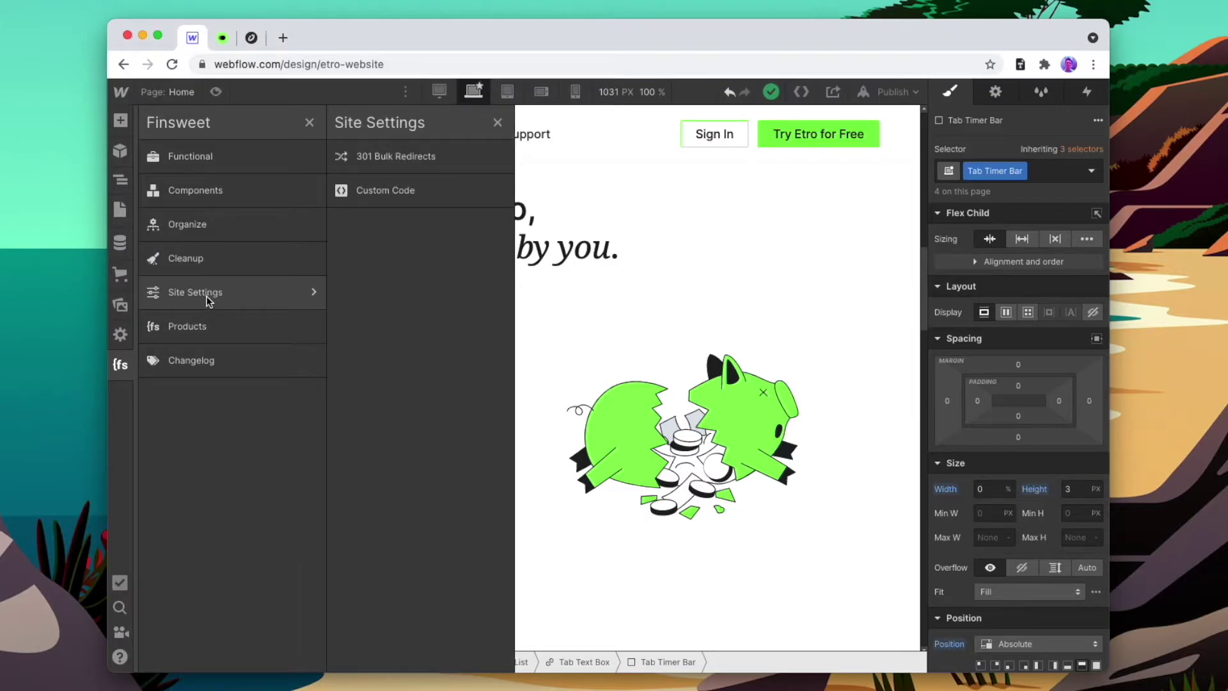
pyautogui.click(362, 197)
pyautogui.scroll(-3, 742, 351)
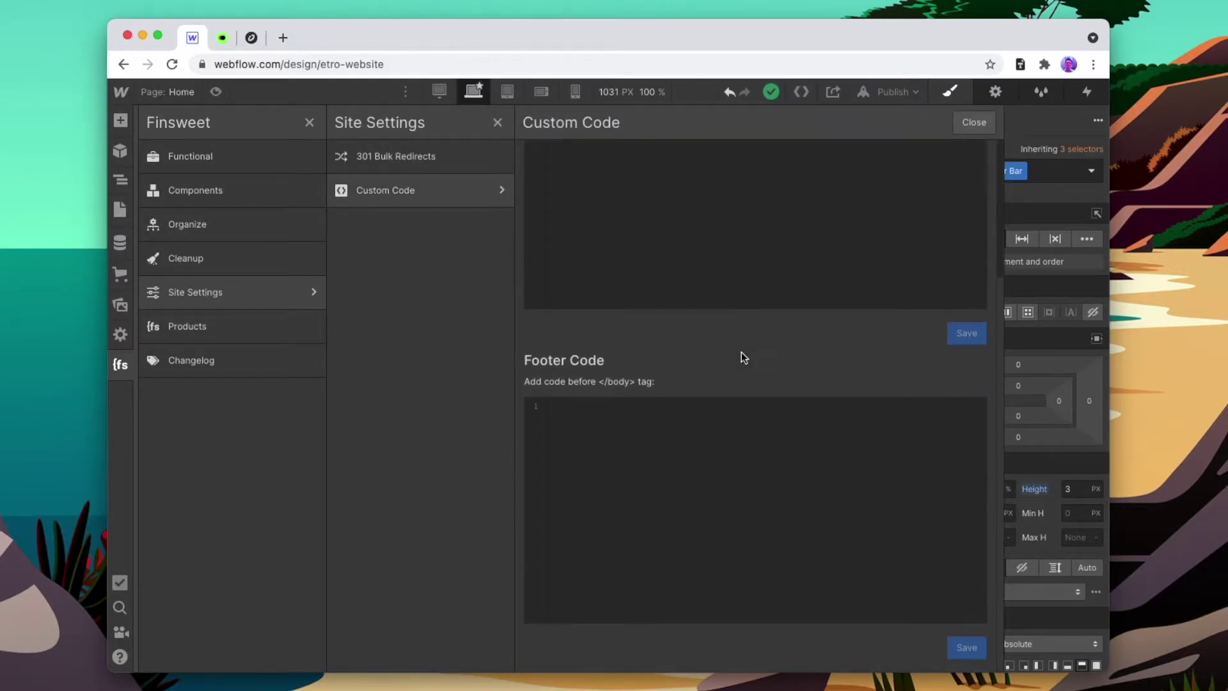
pyautogui.click(704, 457)
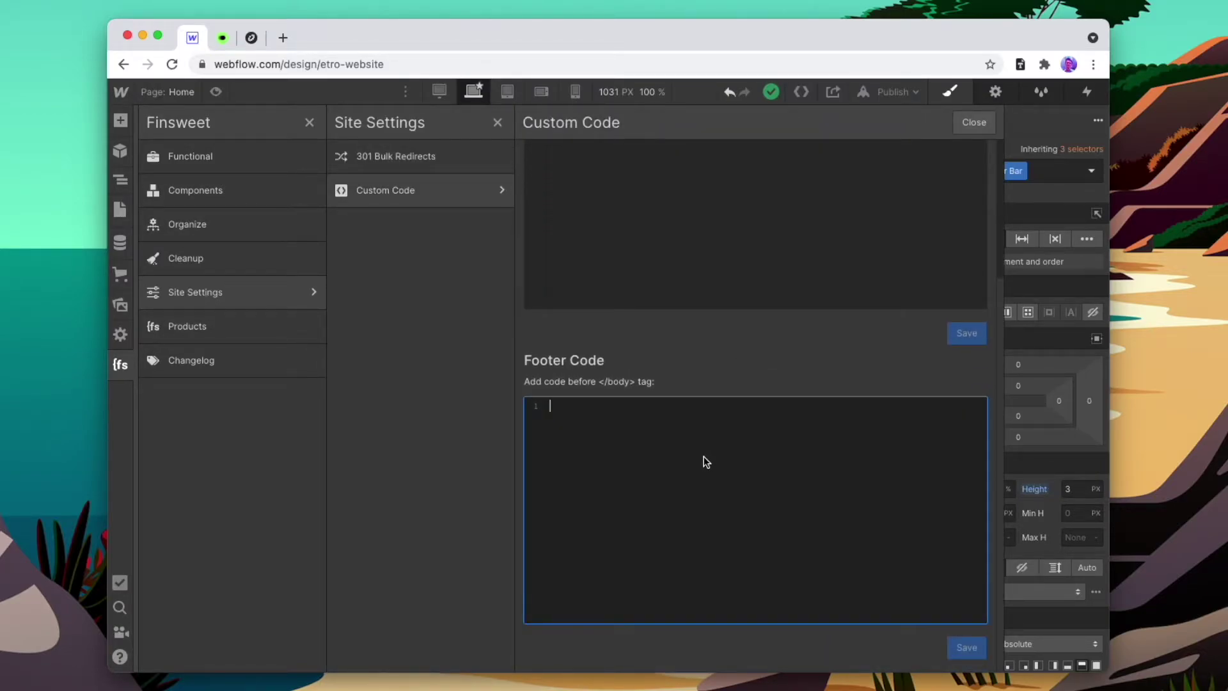
pyautogui.press('super+v')
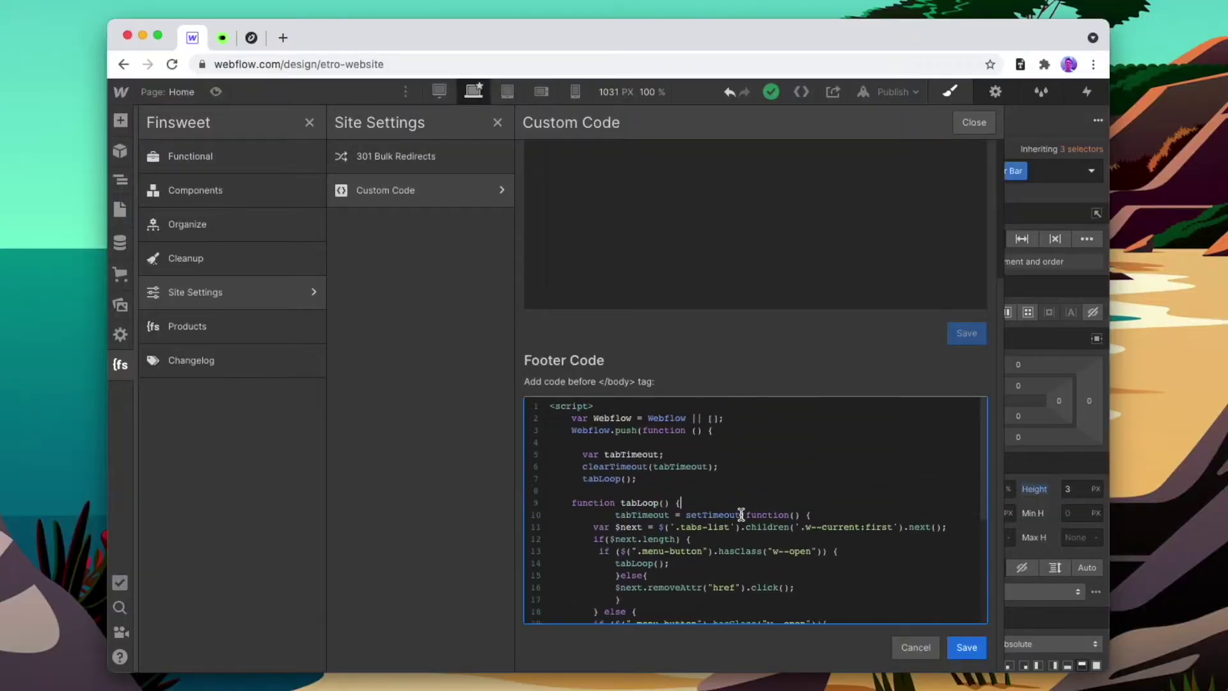
# - Check the script's tabs-list and tab-text-box class names, then save the footer code
pyautogui.moveTo(680, 527); pyautogui.dragTo(728, 527)
pyautogui.scroll(-3, 737, 519)
pyautogui.scroll(-3, 736, 520)
pyautogui.moveTo(701, 493); pyautogui.dragTo(640, 498)
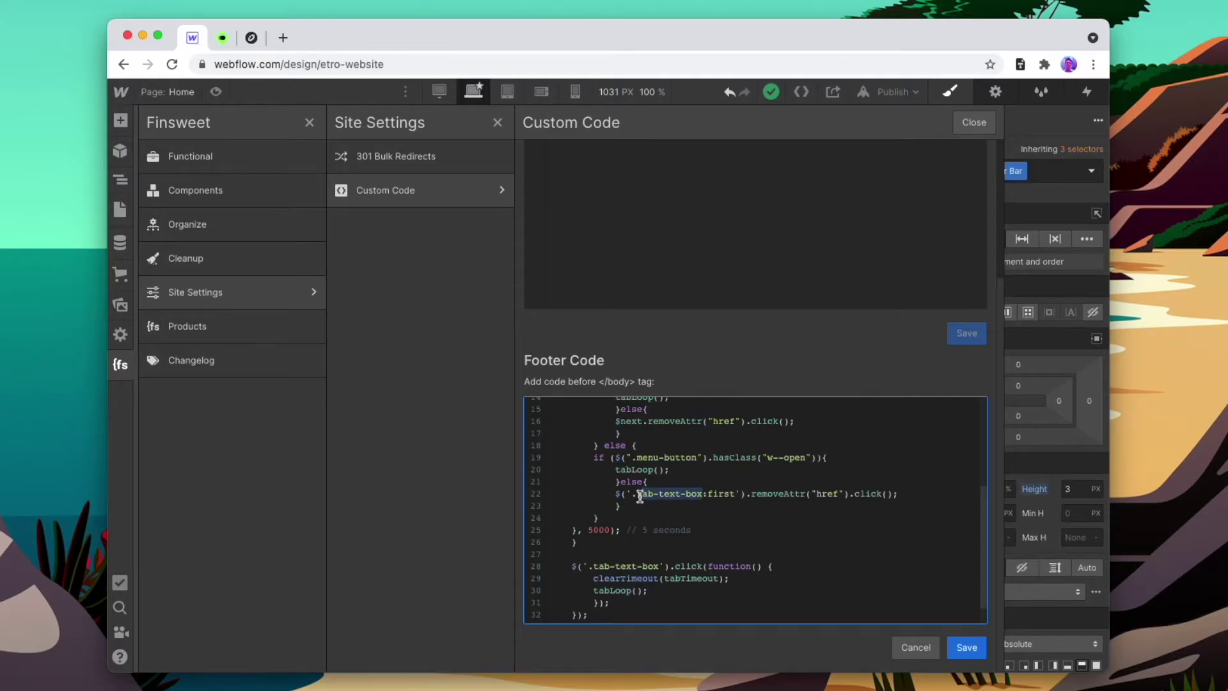
pyautogui.moveTo(660, 568); pyautogui.dragTo(617, 568)
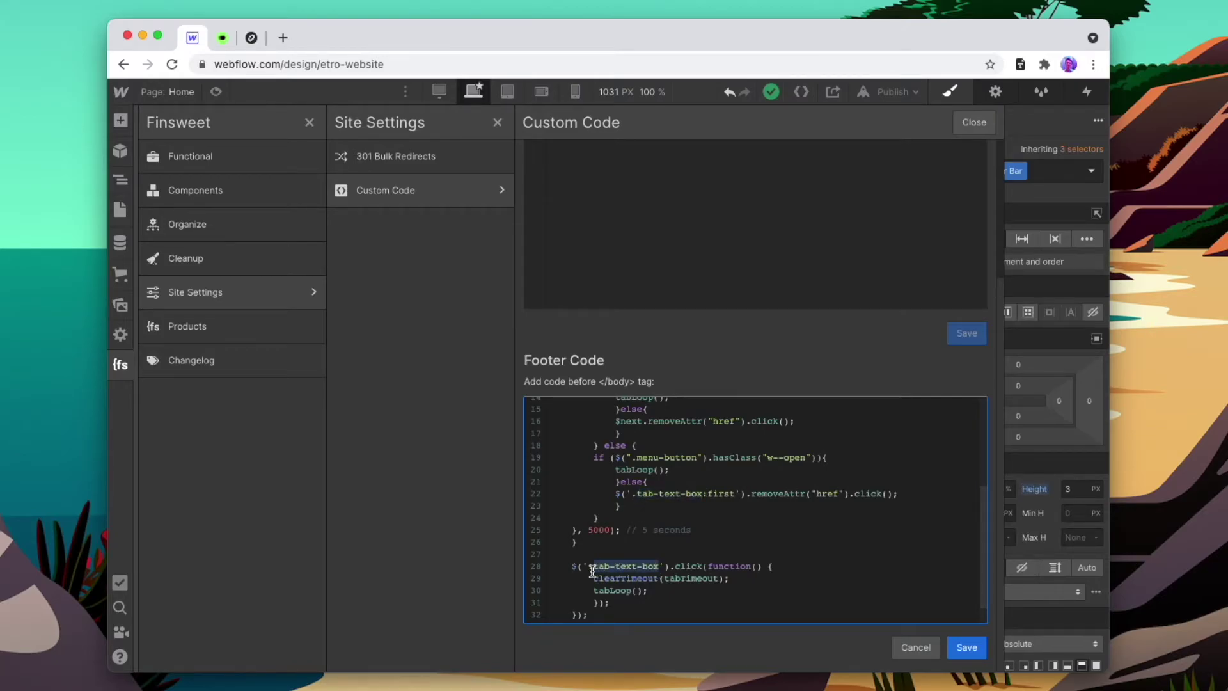
pyautogui.click(965, 646)
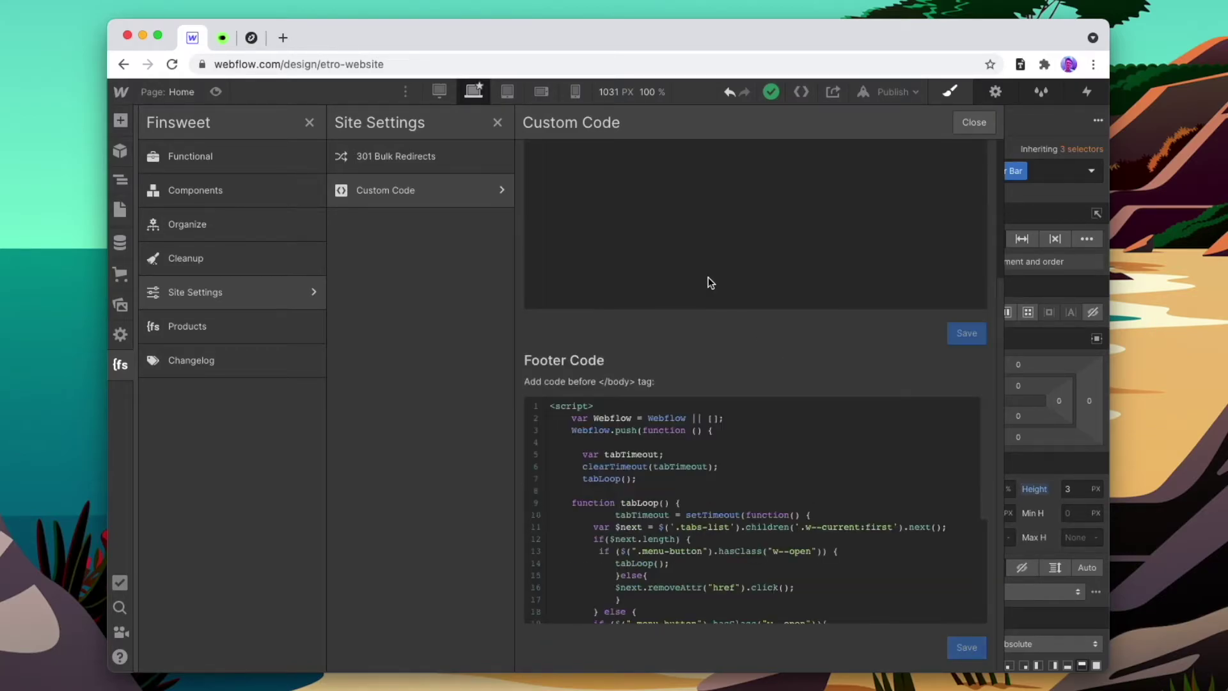
pyautogui.click(499, 124)
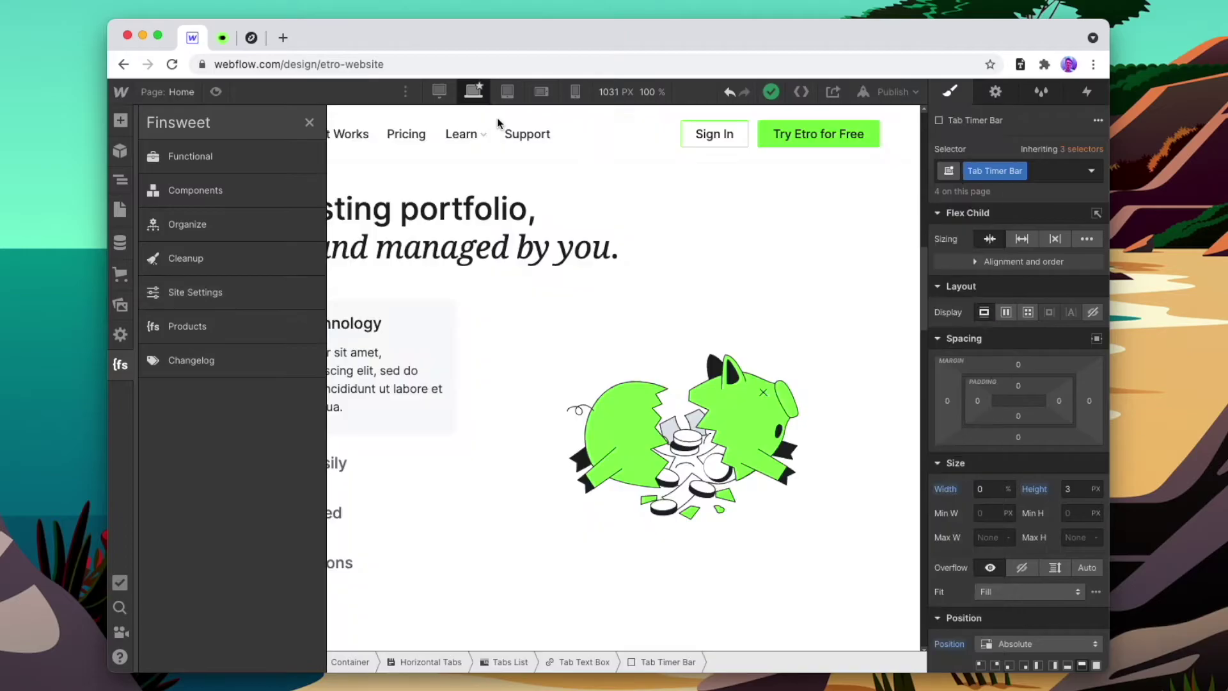
# - Select the Tabs List element to confirm its class, then reopen the Finsweet panel
pyautogui.click(446, 304)
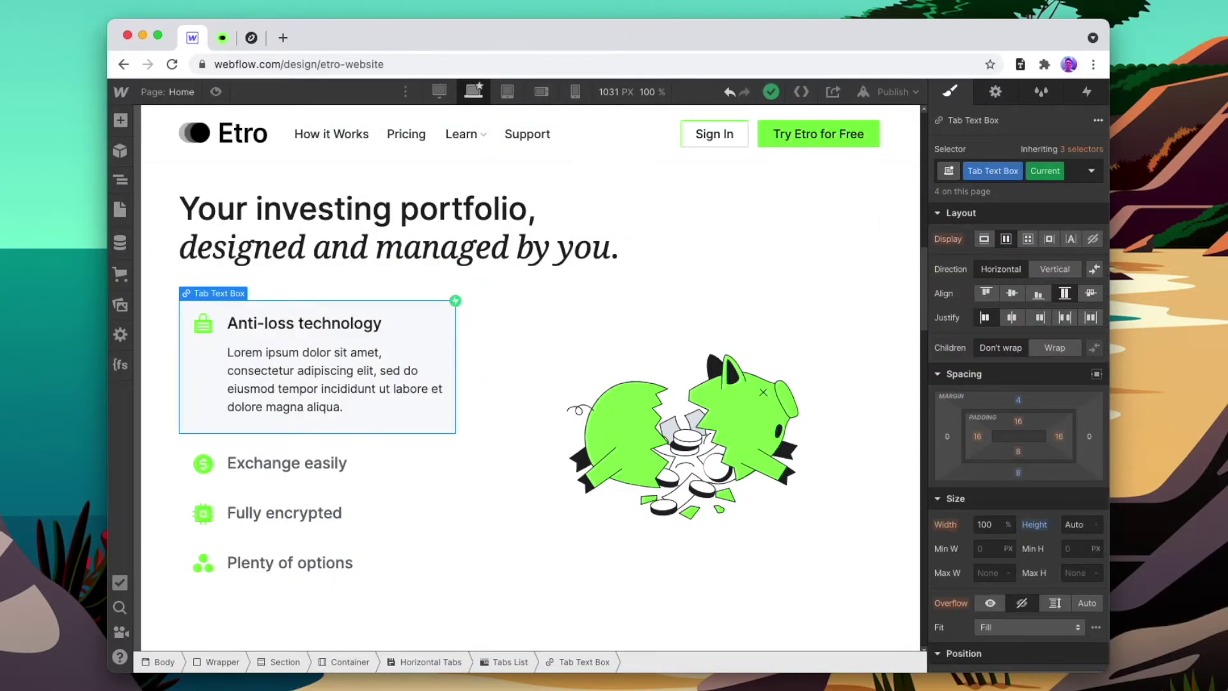
pyautogui.click(508, 663)
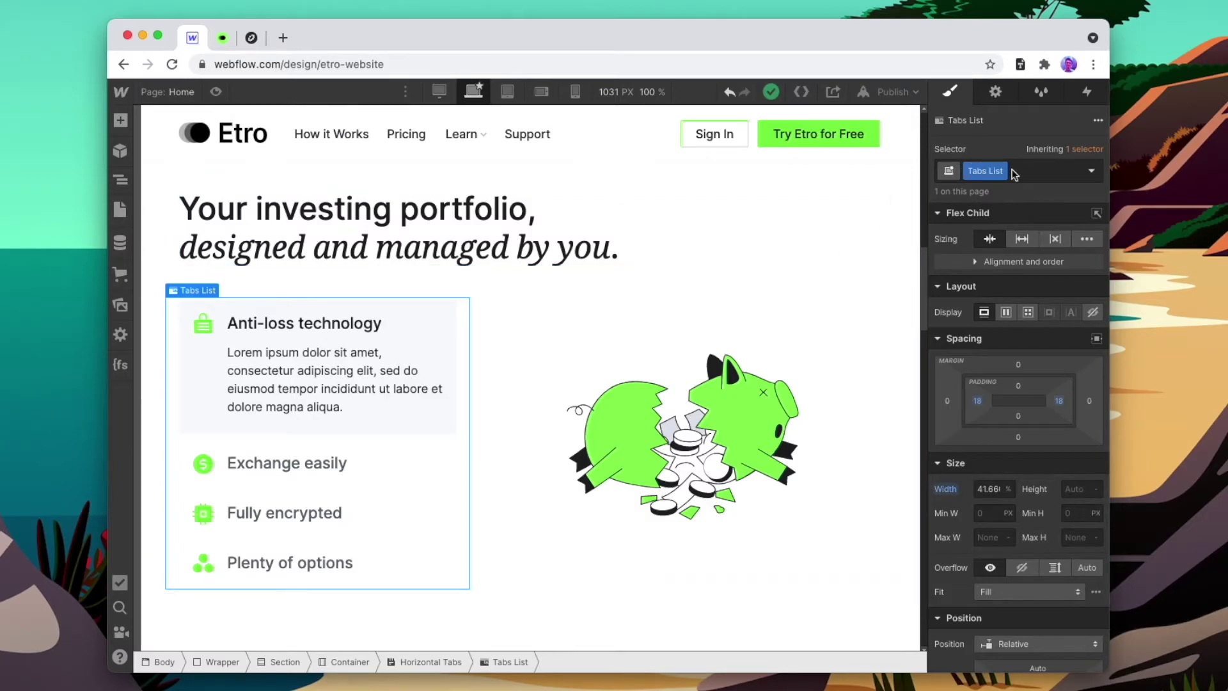
pyautogui.click(121, 365)
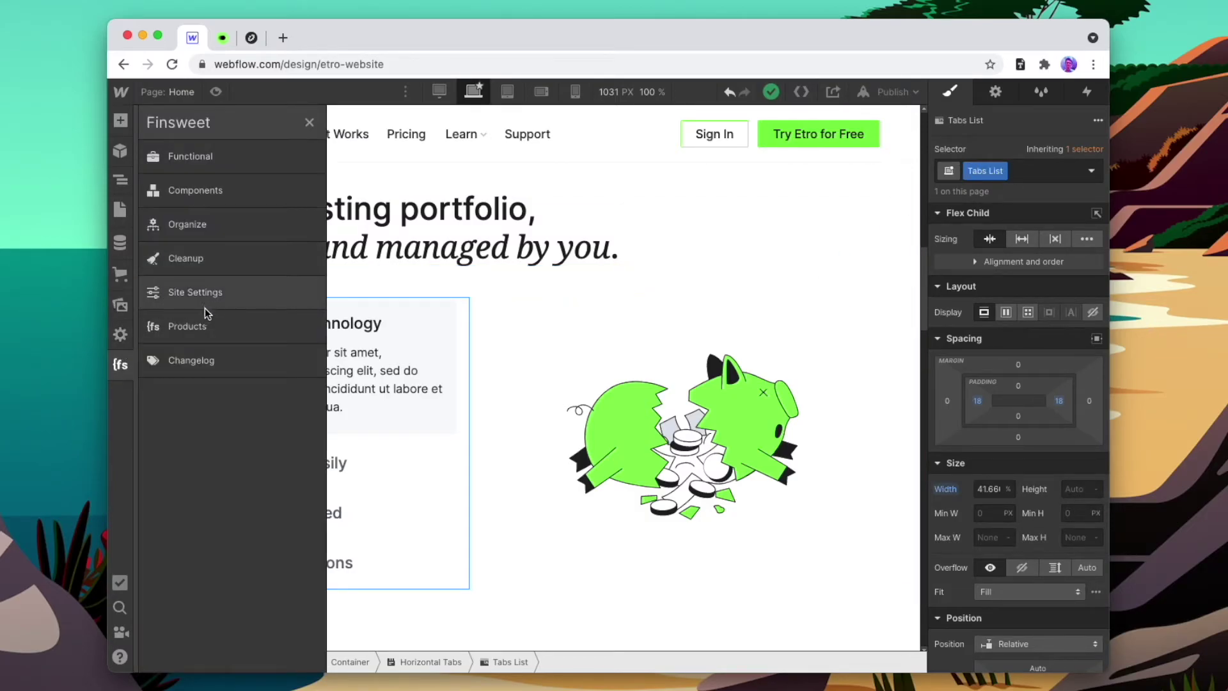
# - Reopen the site's Custom Code settings and review the footer script's menu-button class
pyautogui.click(245, 294)
pyautogui.click(395, 189)
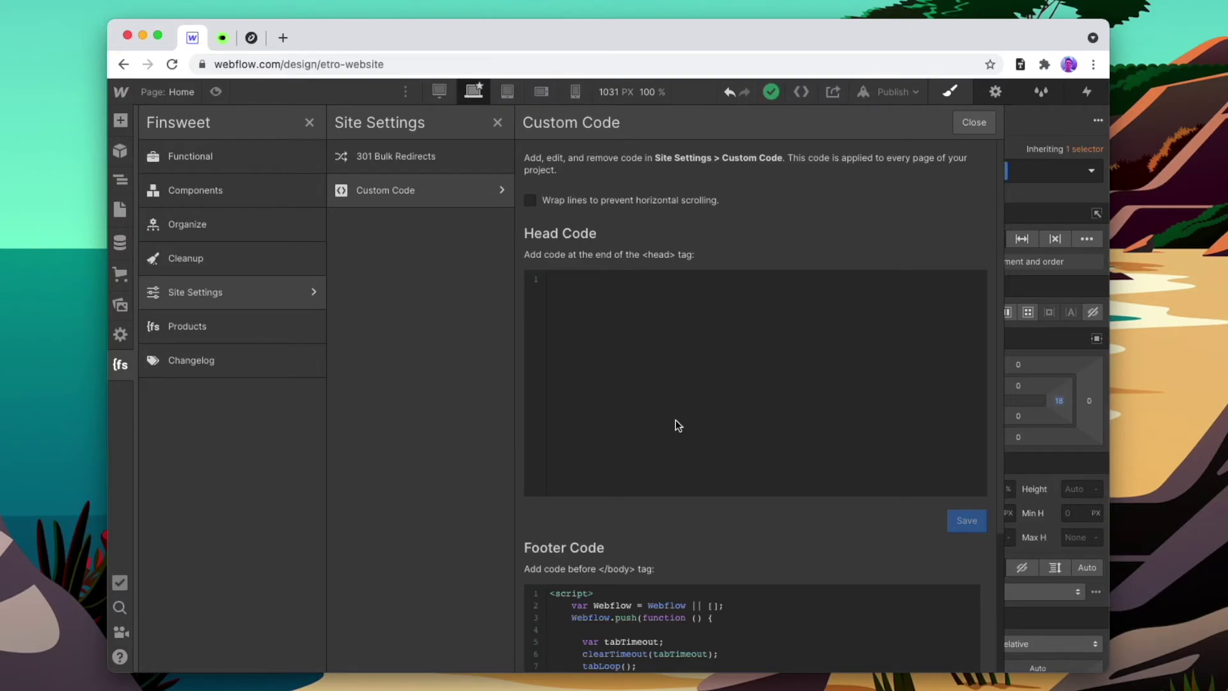
pyautogui.scroll(-3, 675, 420)
pyautogui.scroll(-5, 723, 518)
pyautogui.scroll(4, 707, 493)
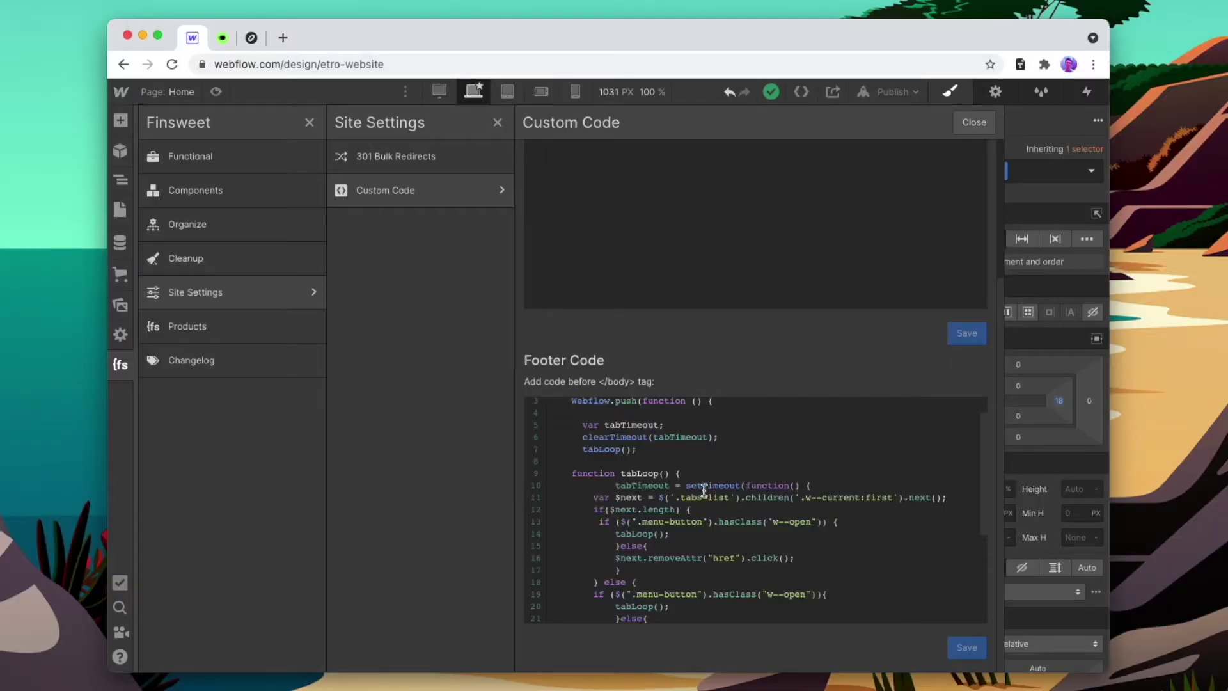
pyautogui.moveTo(643, 521); pyautogui.dragTo(696, 517)
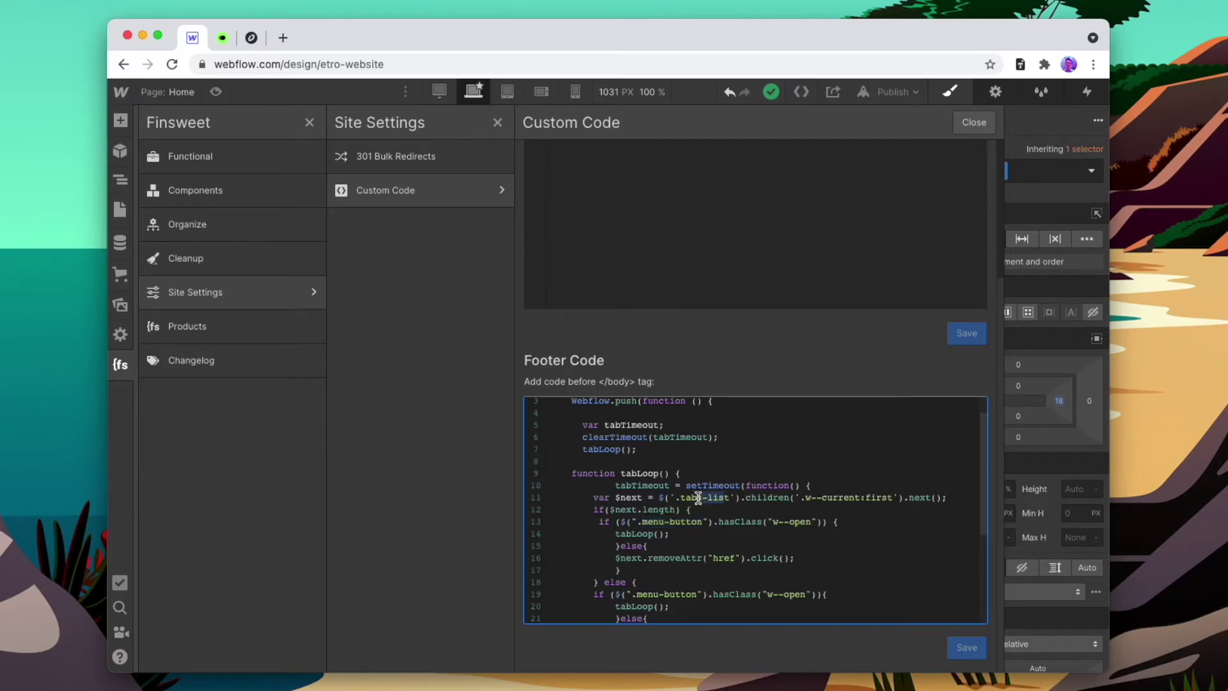
# - Check the 5000 ms delay value on line 25 and close the custom code settings
pyautogui.scroll(-5, 697, 518)
pyautogui.scroll(5, 620, 544)
pyautogui.scroll(-5, 659, 505)
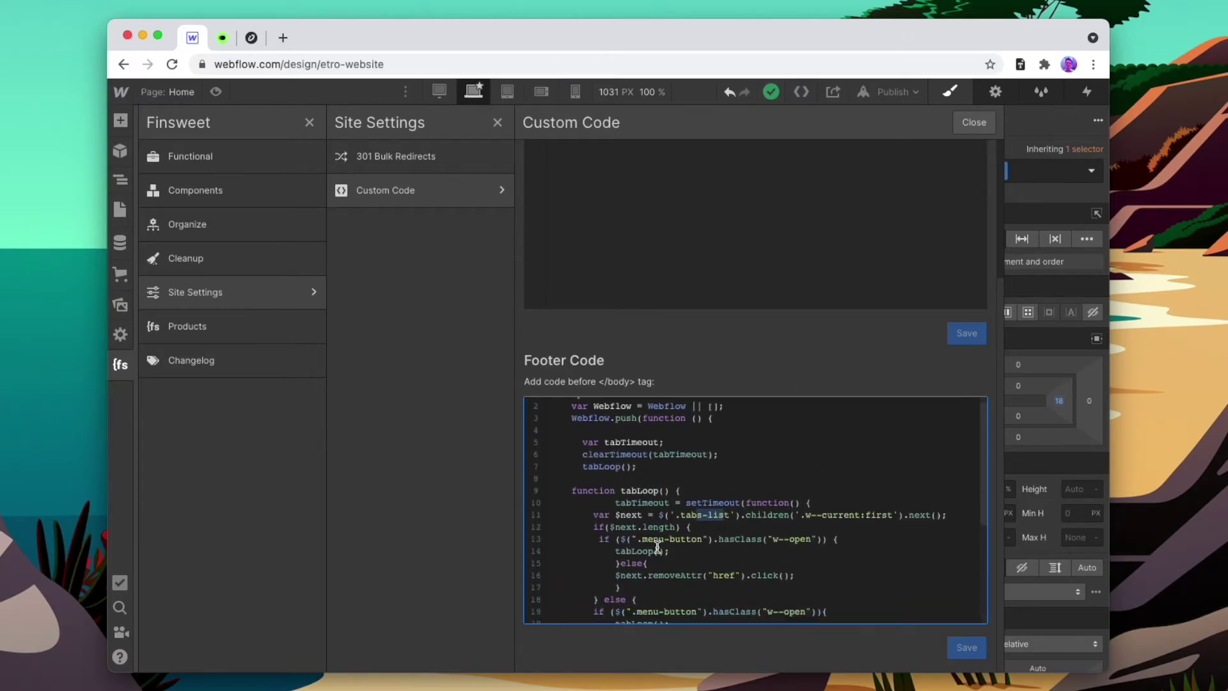
pyautogui.click(595, 503)
pyautogui.doubleClick(599, 503)
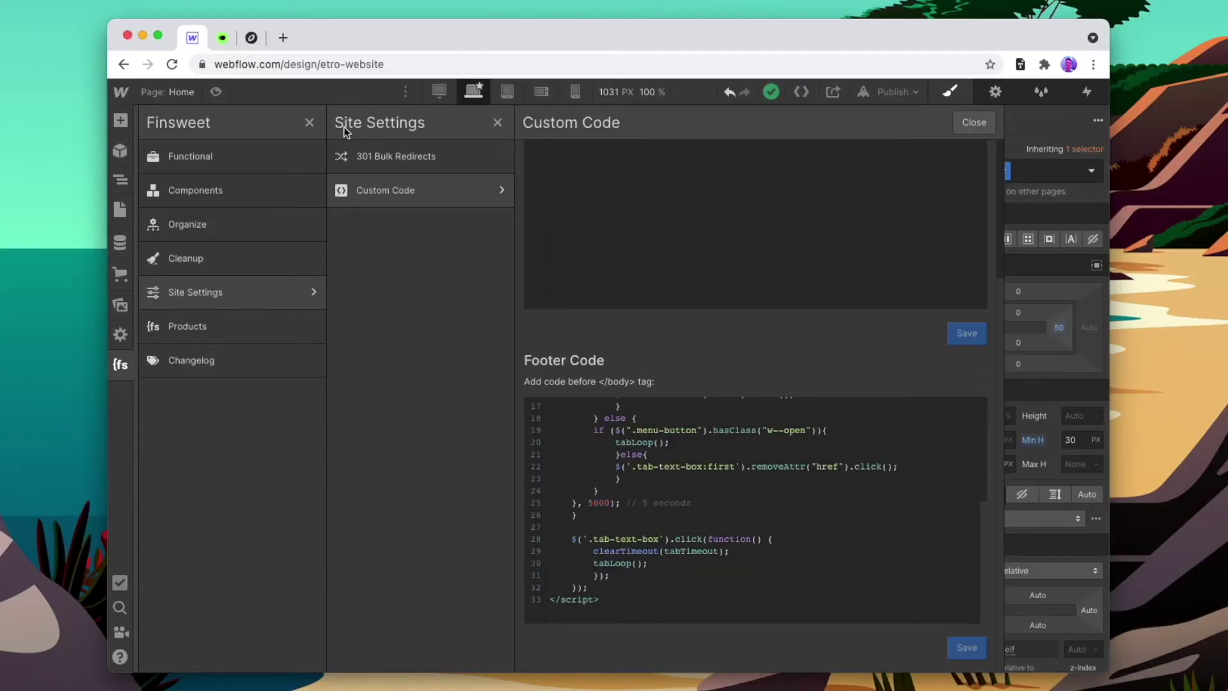
pyautogui.press('Escape')
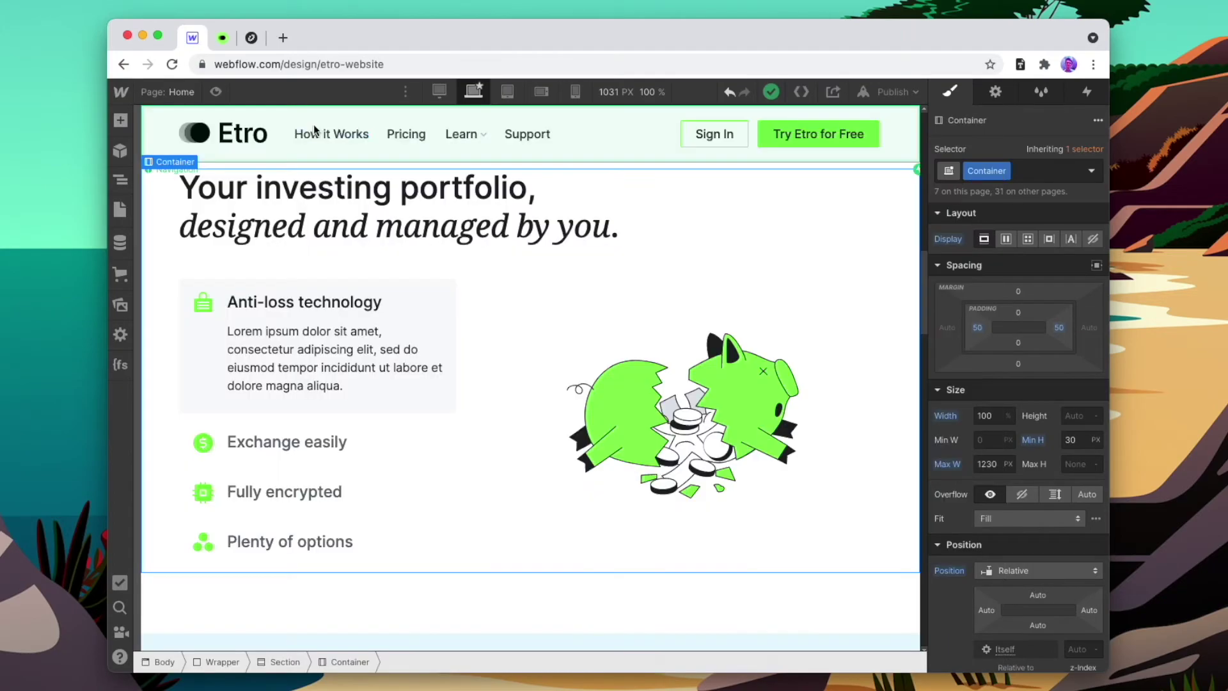
# - Publish the site to etro-website.webflow.io and switch to the live site's browser tab
pyautogui.click(893, 91)
pyautogui.click(813, 282)
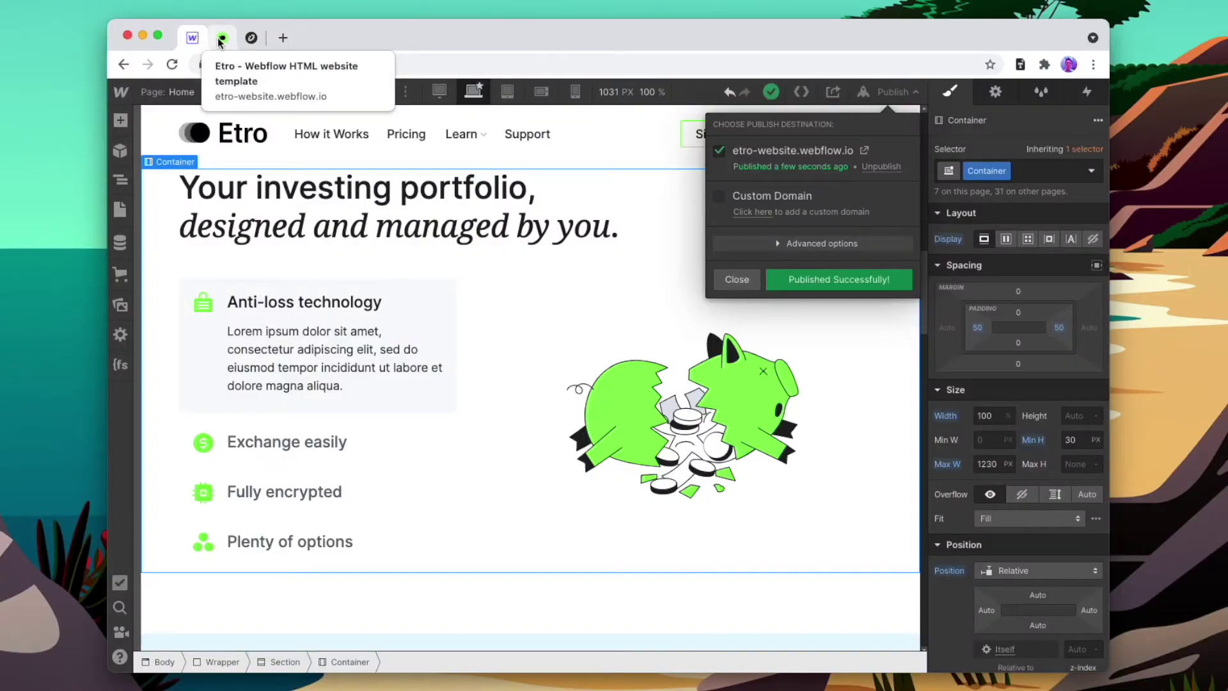
pyautogui.click(221, 38)
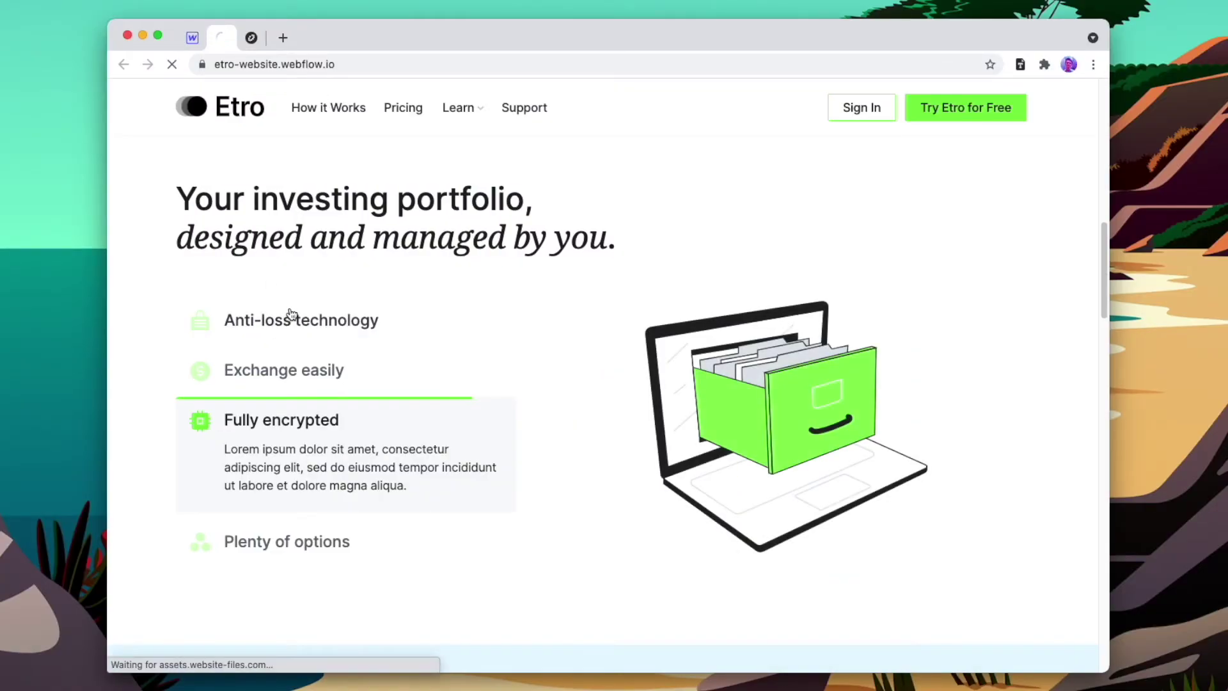
# - Test the rotating tabs on the live site: Anti-loss technology, Exchange easily, Plenty of options
pyautogui.click(374, 324)
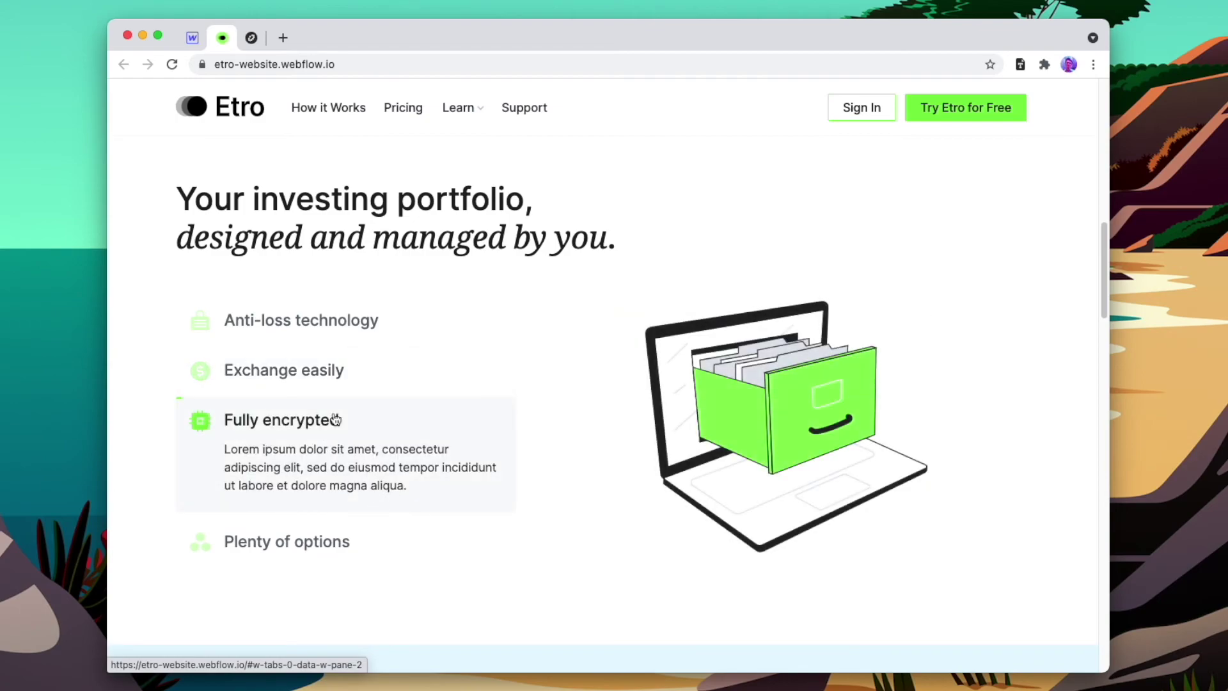
pyautogui.click(328, 338)
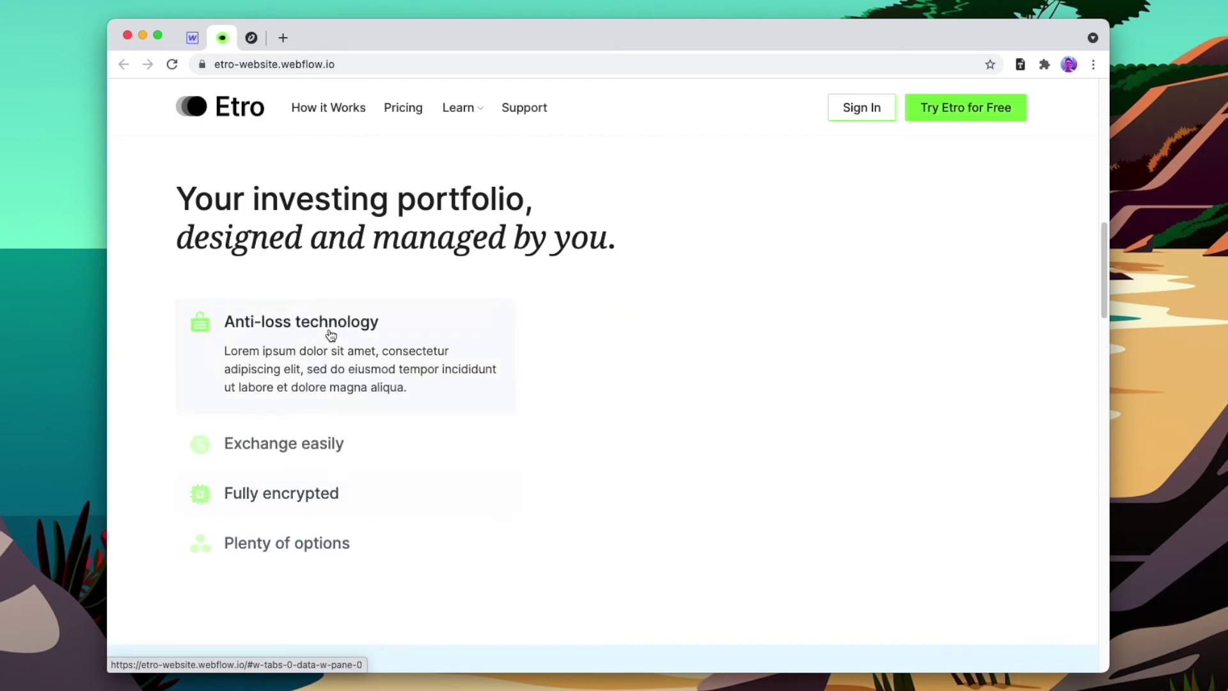
pyautogui.click(286, 446)
pyautogui.click(318, 545)
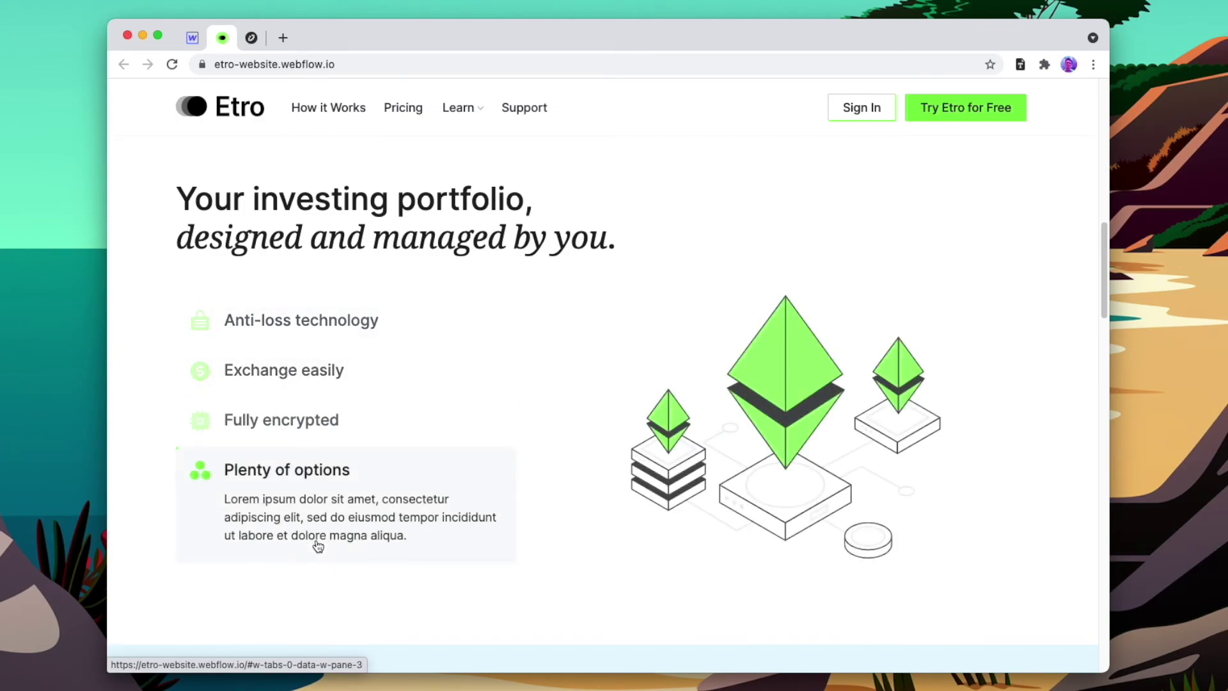